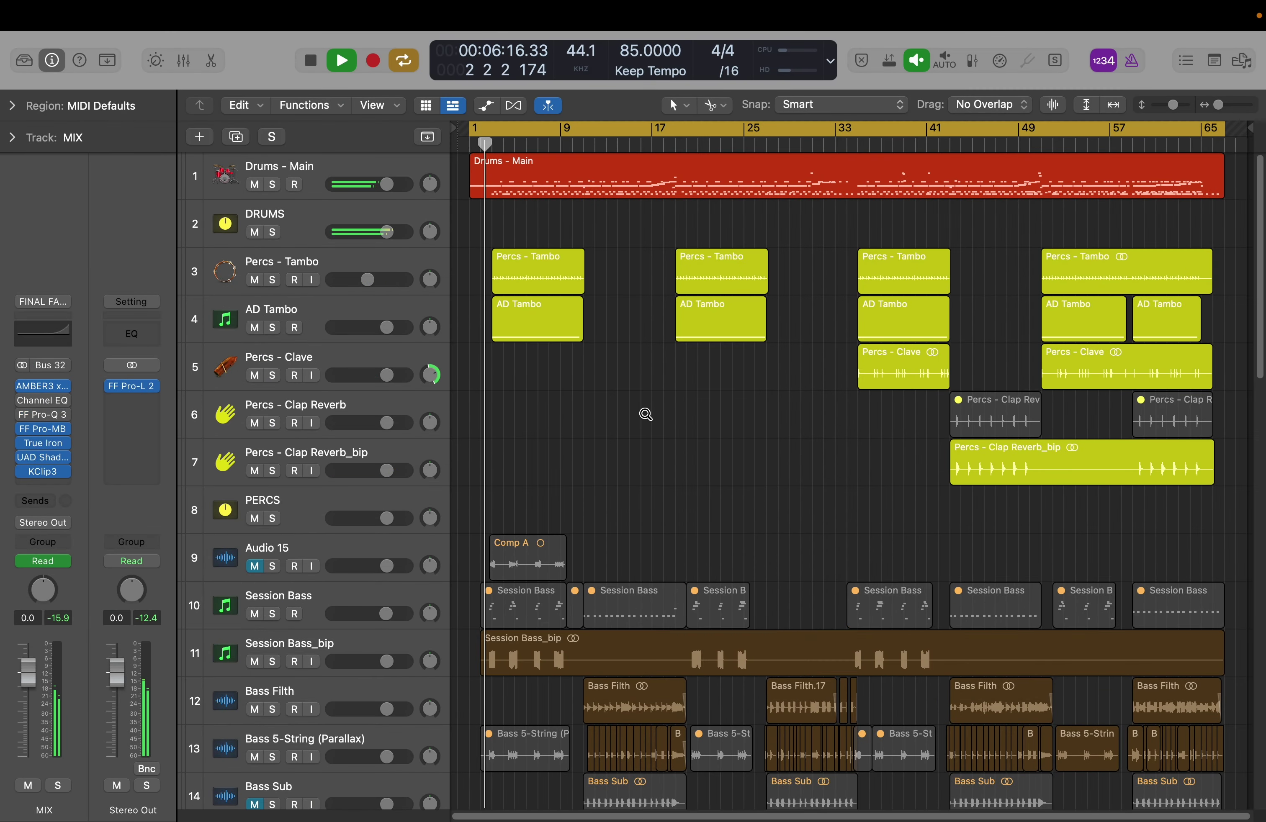
Zoom in on the arrangement, make tracks taller, then zoom out to the whole song
scroll(646, 414, "up", 5)
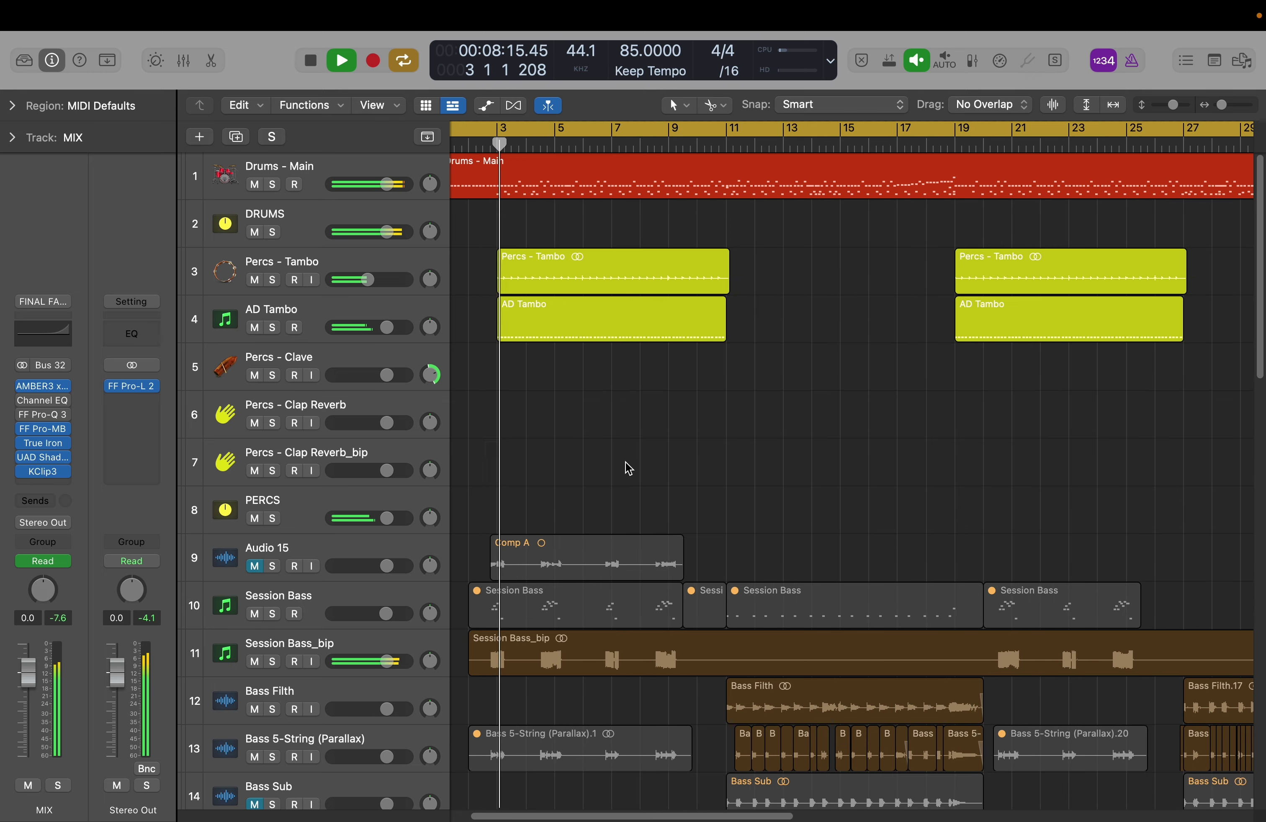
scroll(674, 565, "down", 5)
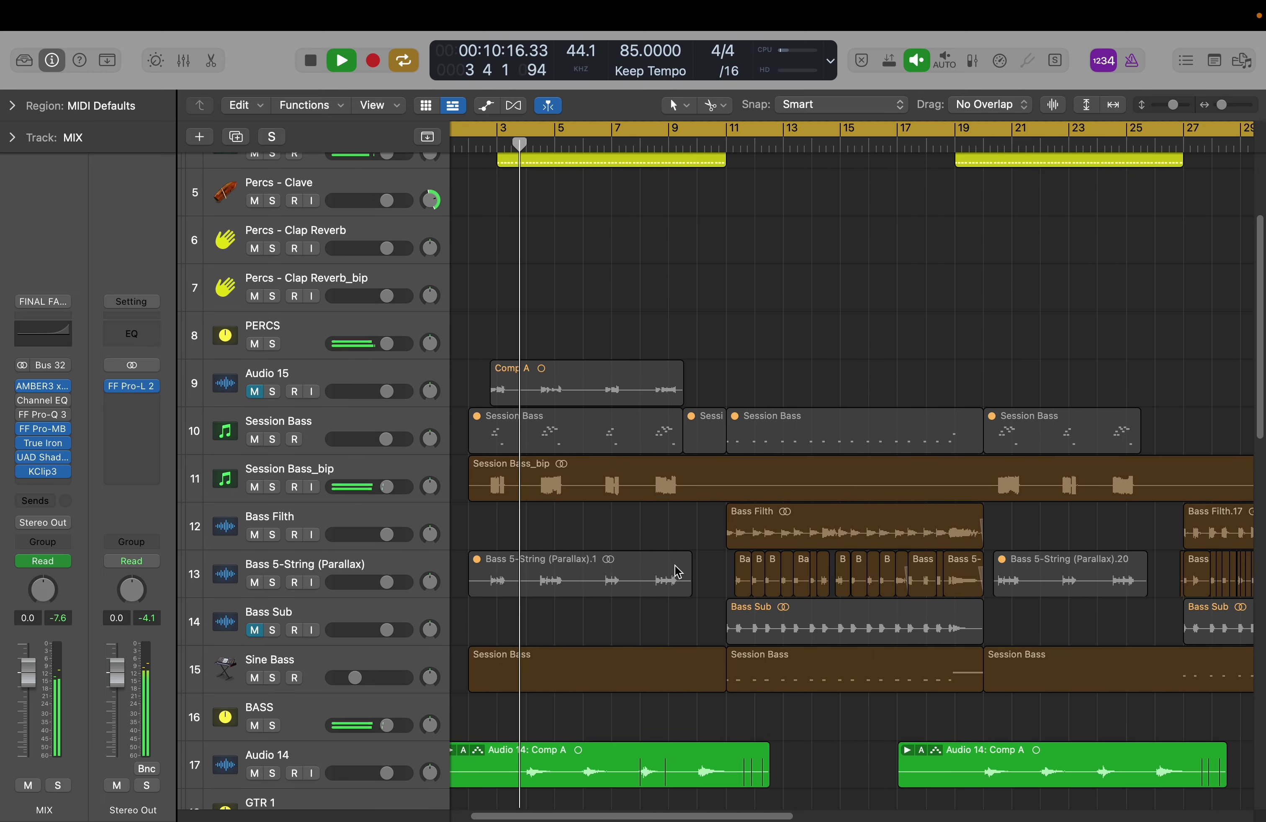
scroll(677, 572, "down", 5)
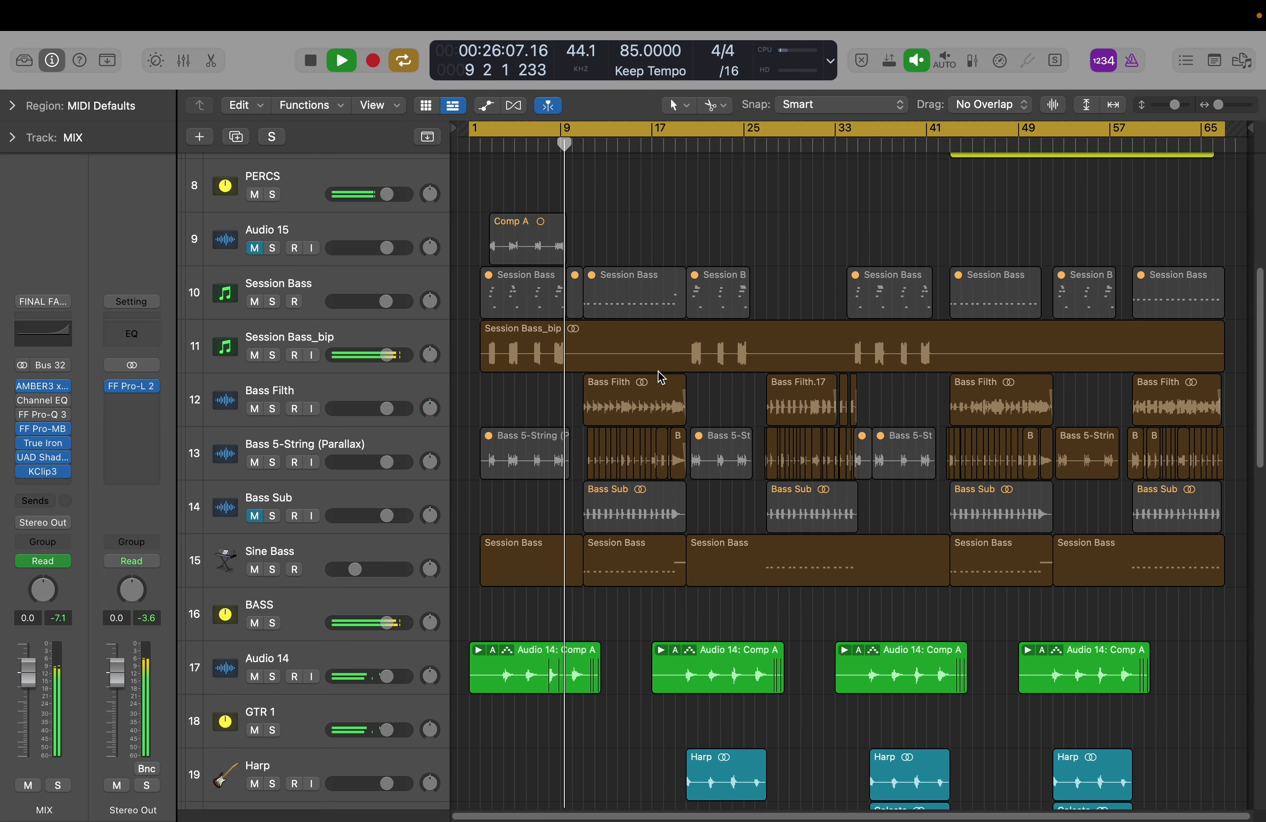
key("super+Right")
scroll(657, 371, "up", 7)
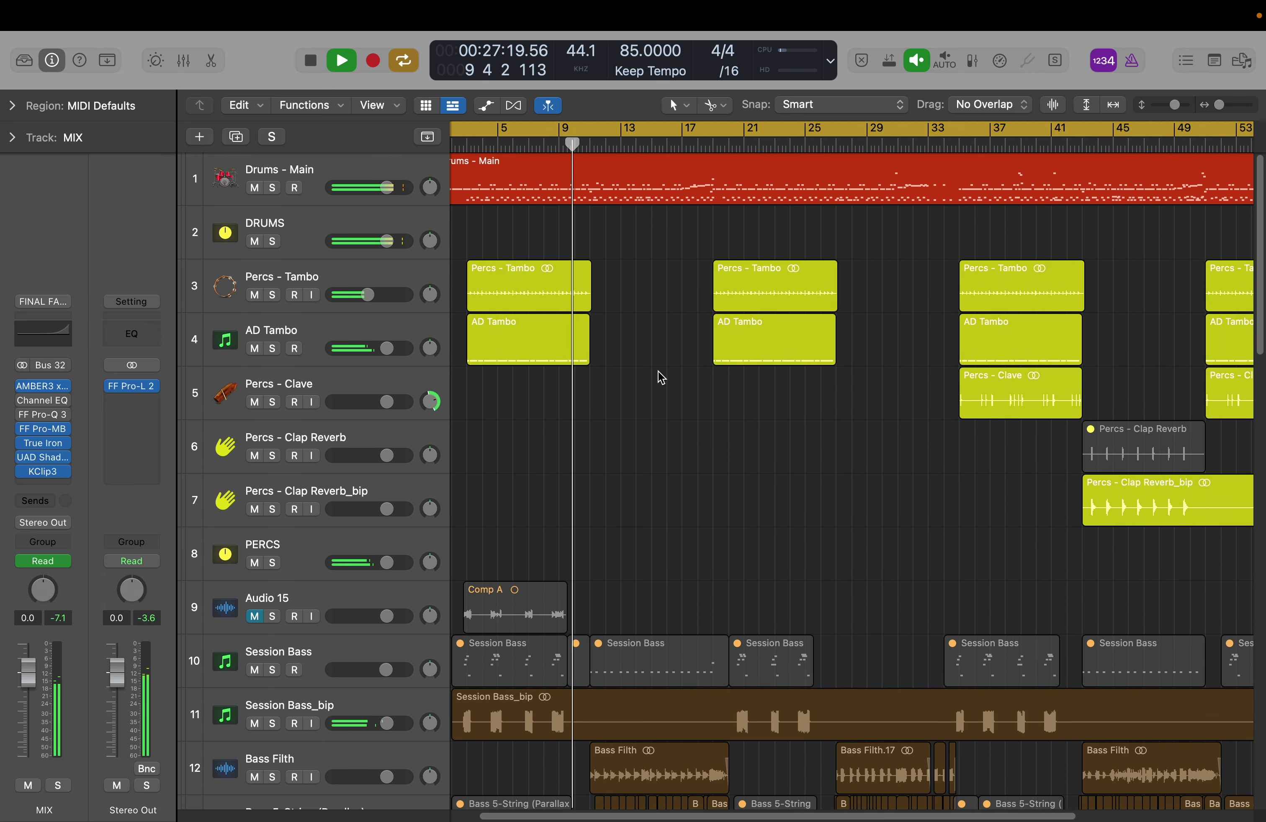
key("super+Right")
key("super+Down")
scroll(659, 374, "up", 3)
key("super+Left")
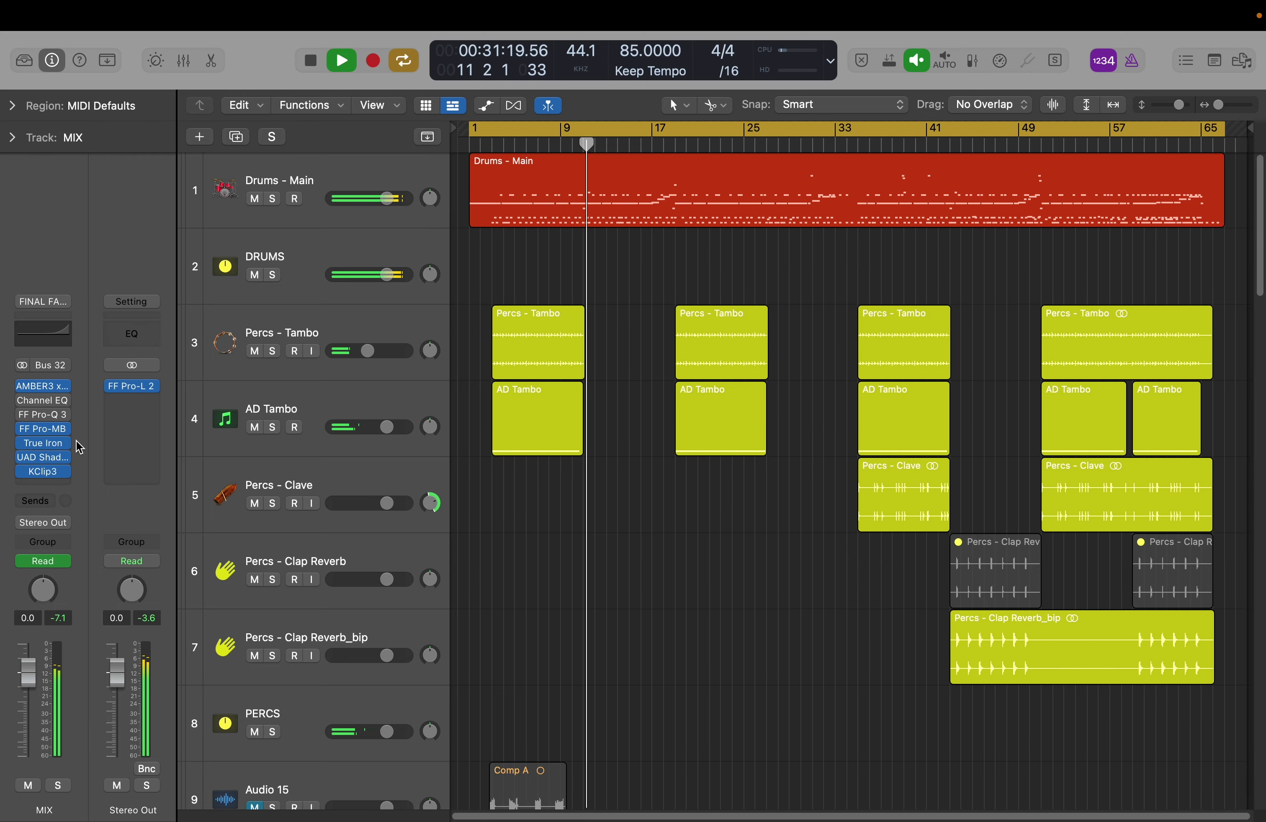
Check the MIX bus AMBER3 and Pro-MB plugins, then bring up True Iron
left_click(48, 386)
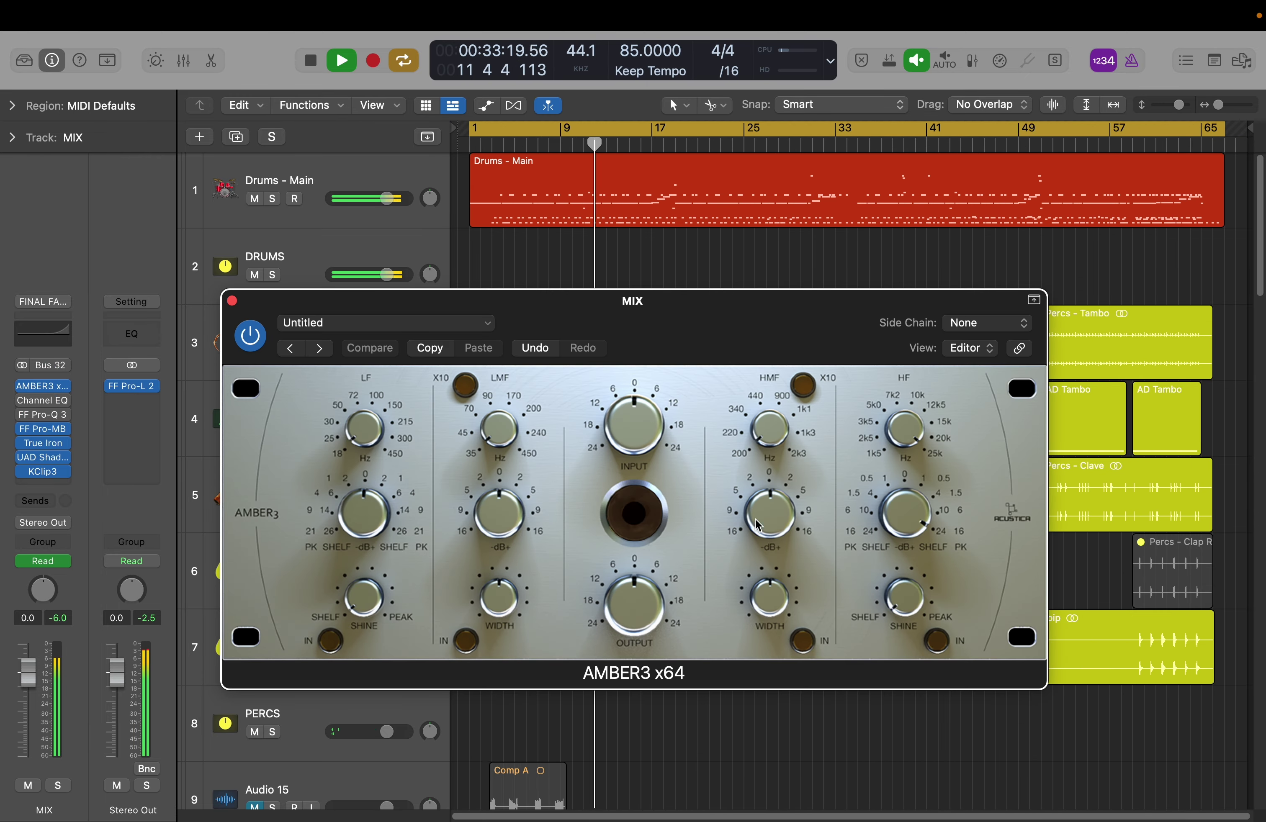
left_click(232, 302)
left_click(38, 430)
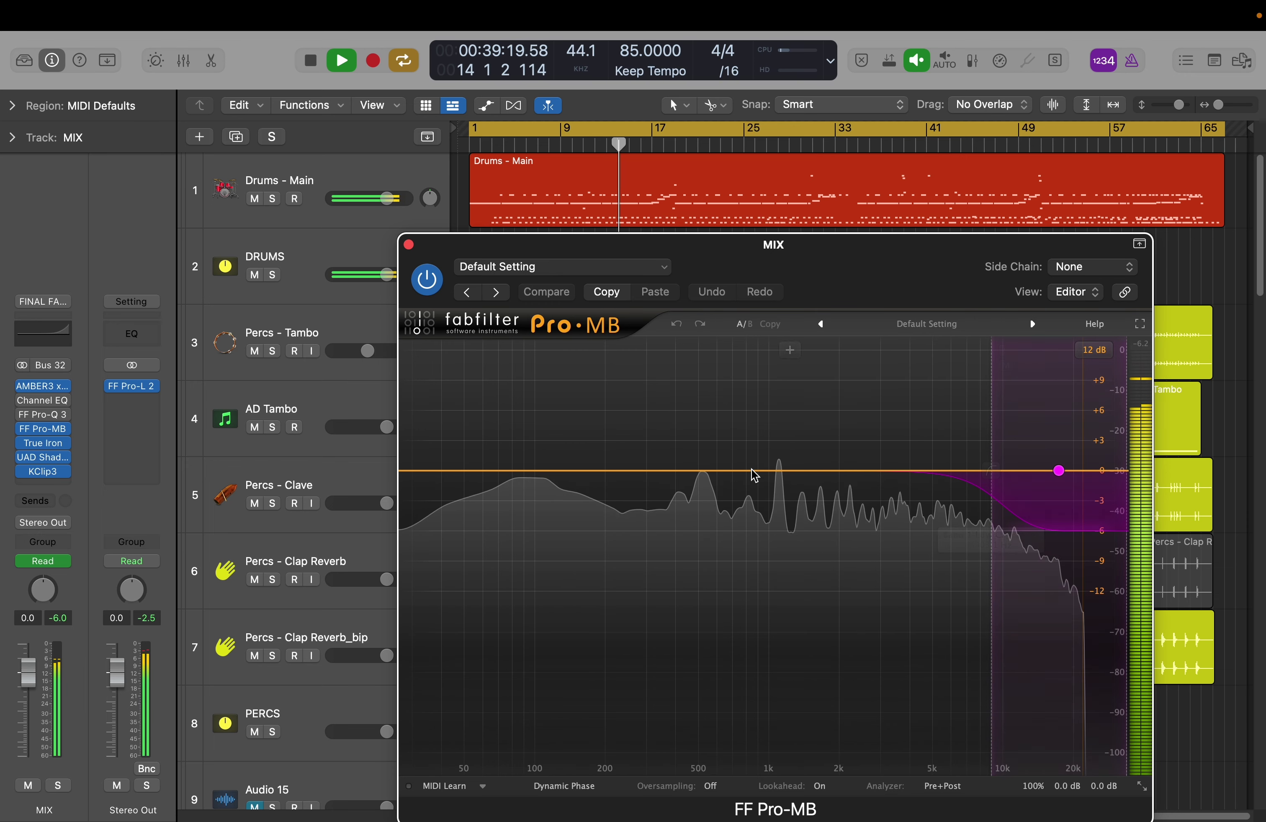
left_click(408, 245)
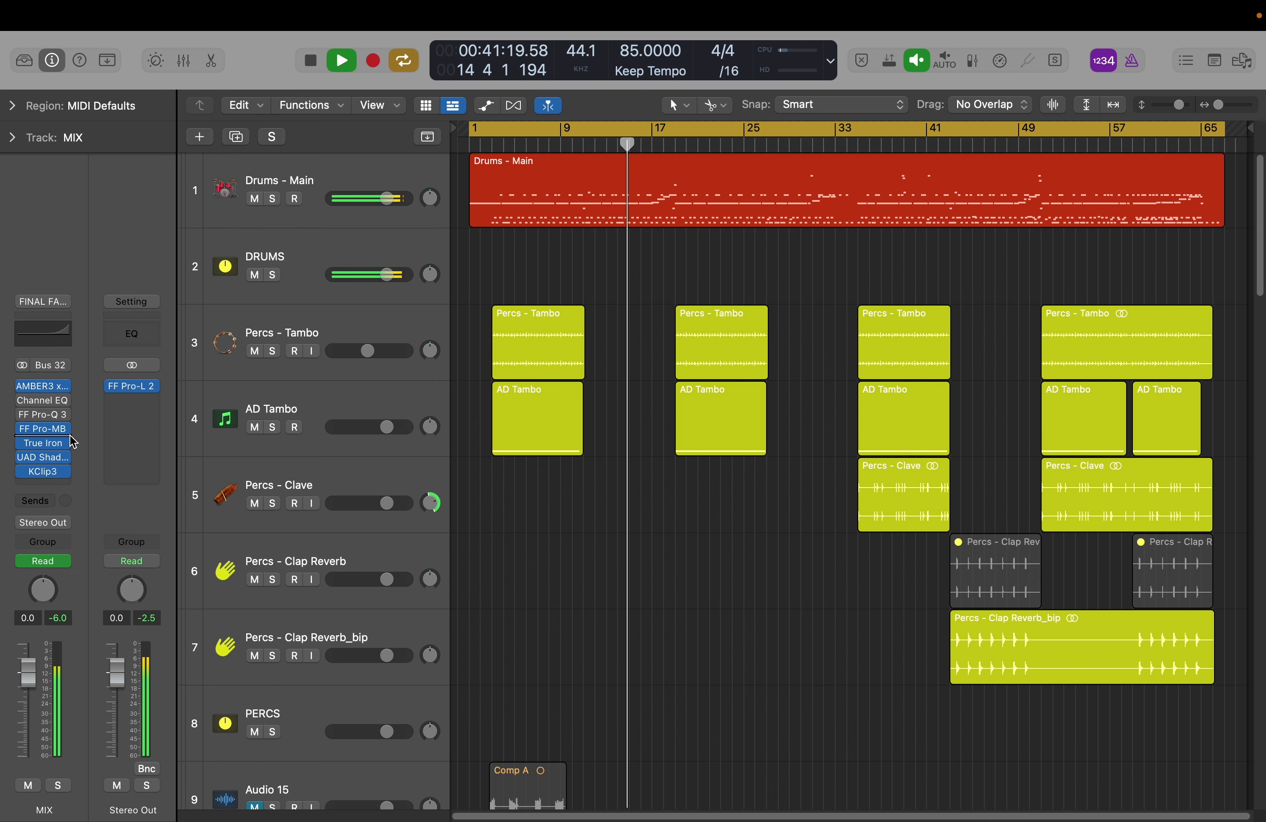
left_click(43, 443)
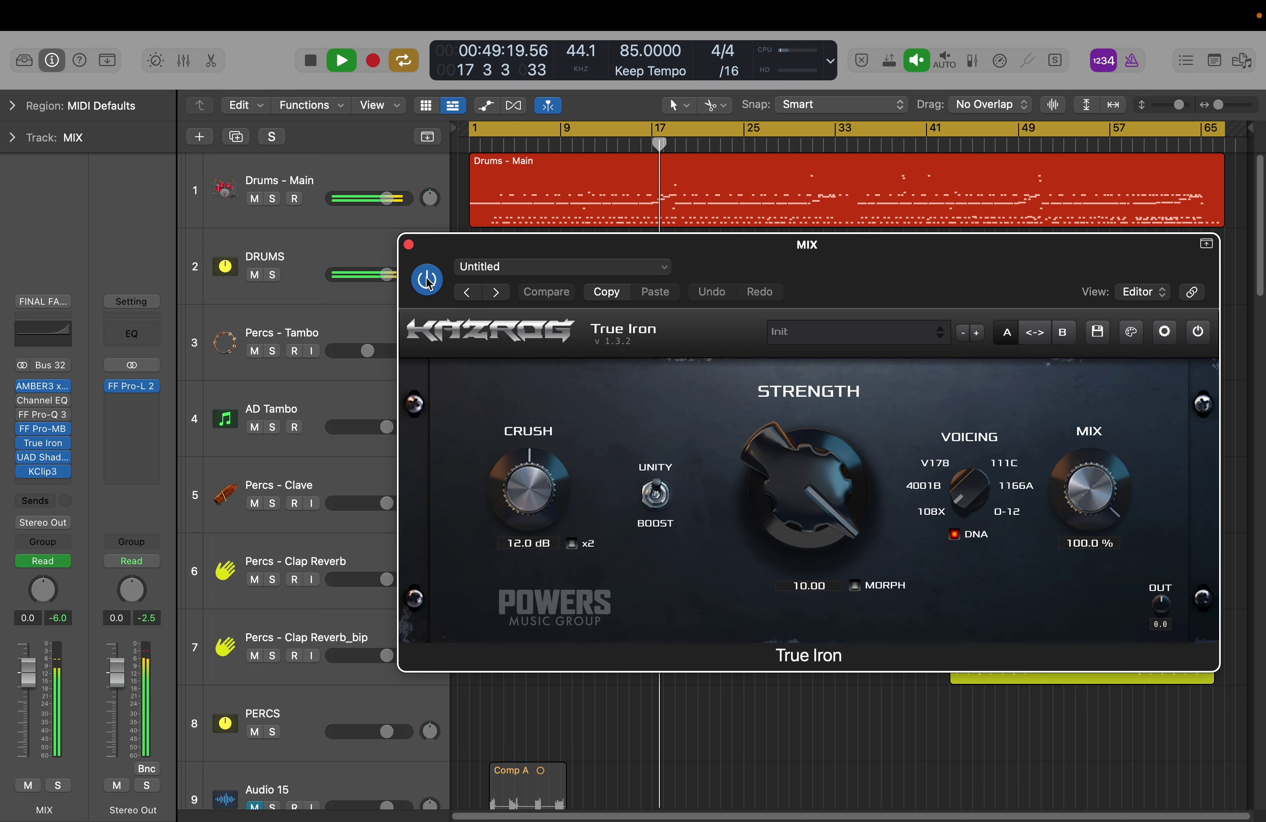
Toggle True Iron's processing and close its window
left_click(1205, 343)
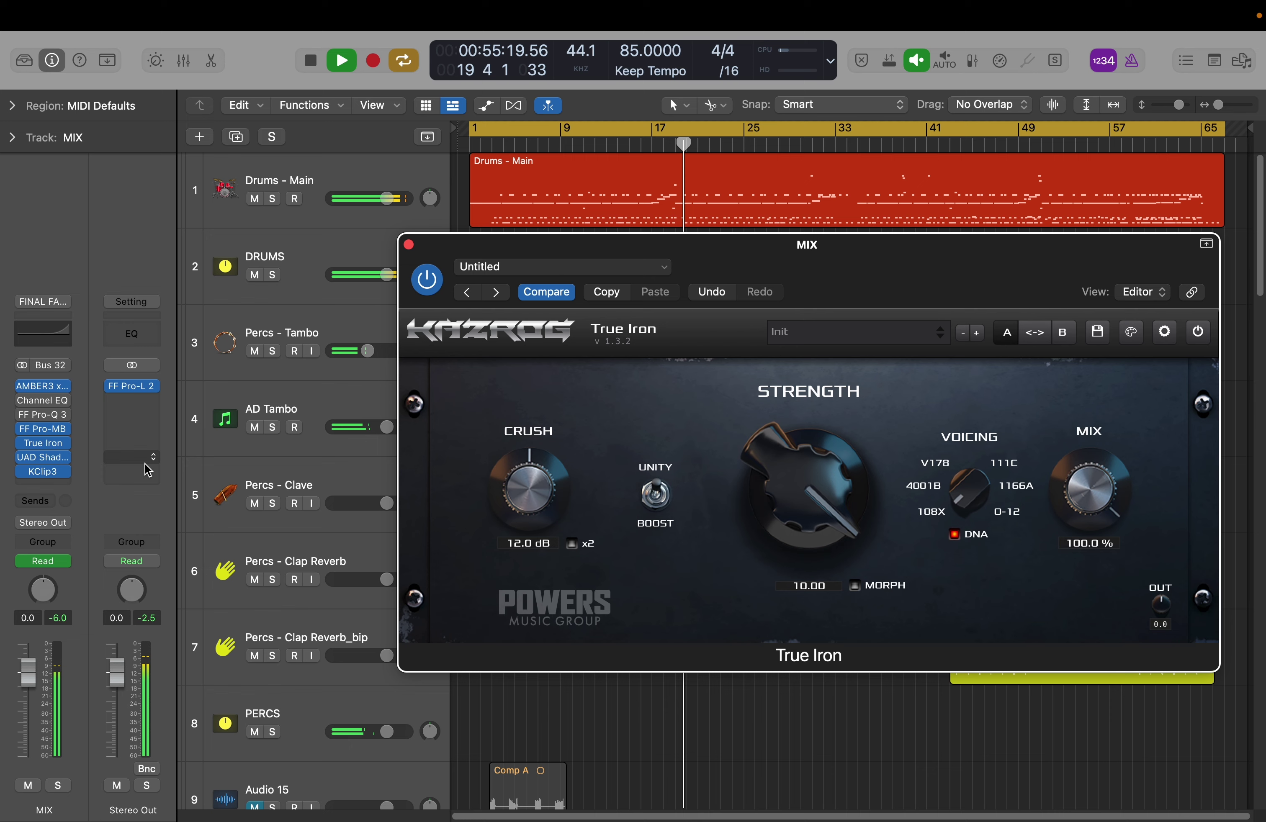
mouse_move(65, 473)
left_click(409, 244)
Nudge the Shadow Hills left optical threshold slightly, then bring up KClip3 and reposition it
left_click(43, 457)
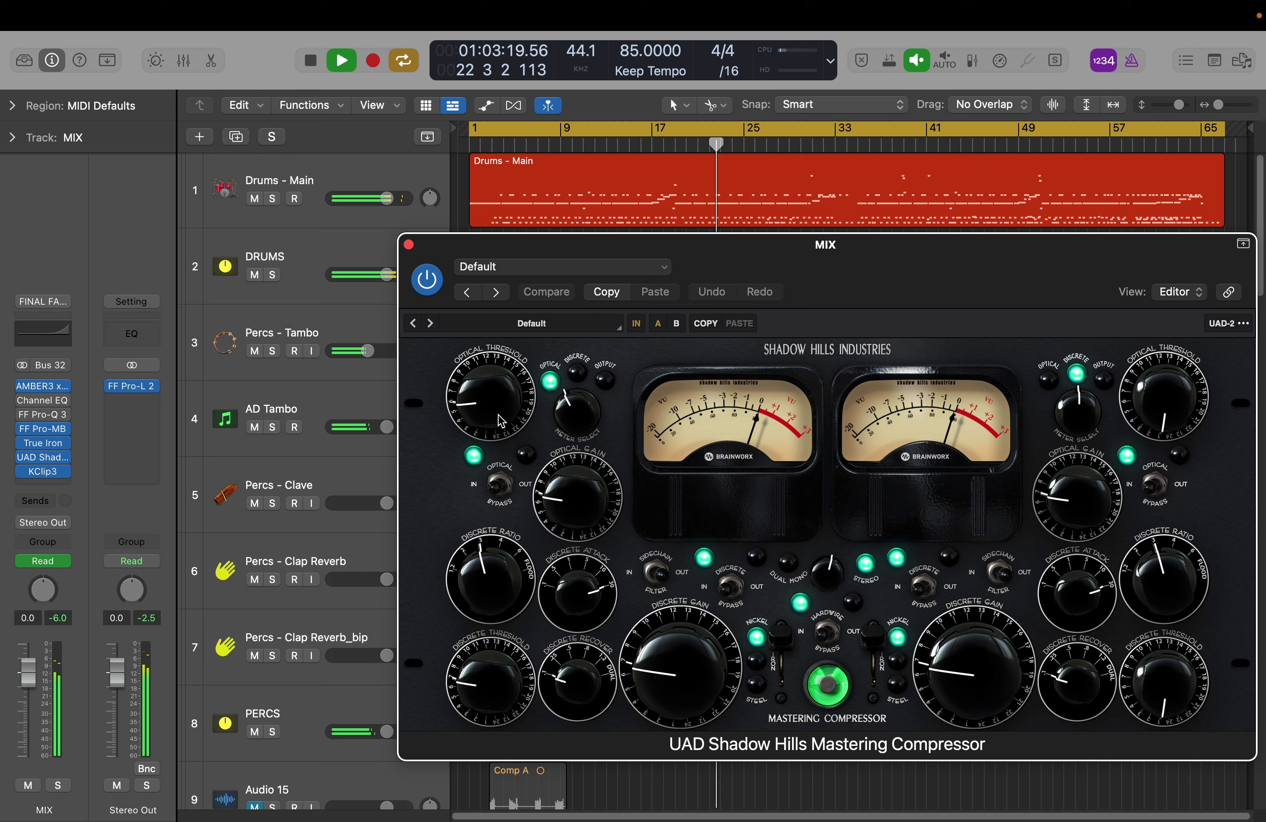
left_click_drag(500, 422, 497, 414)
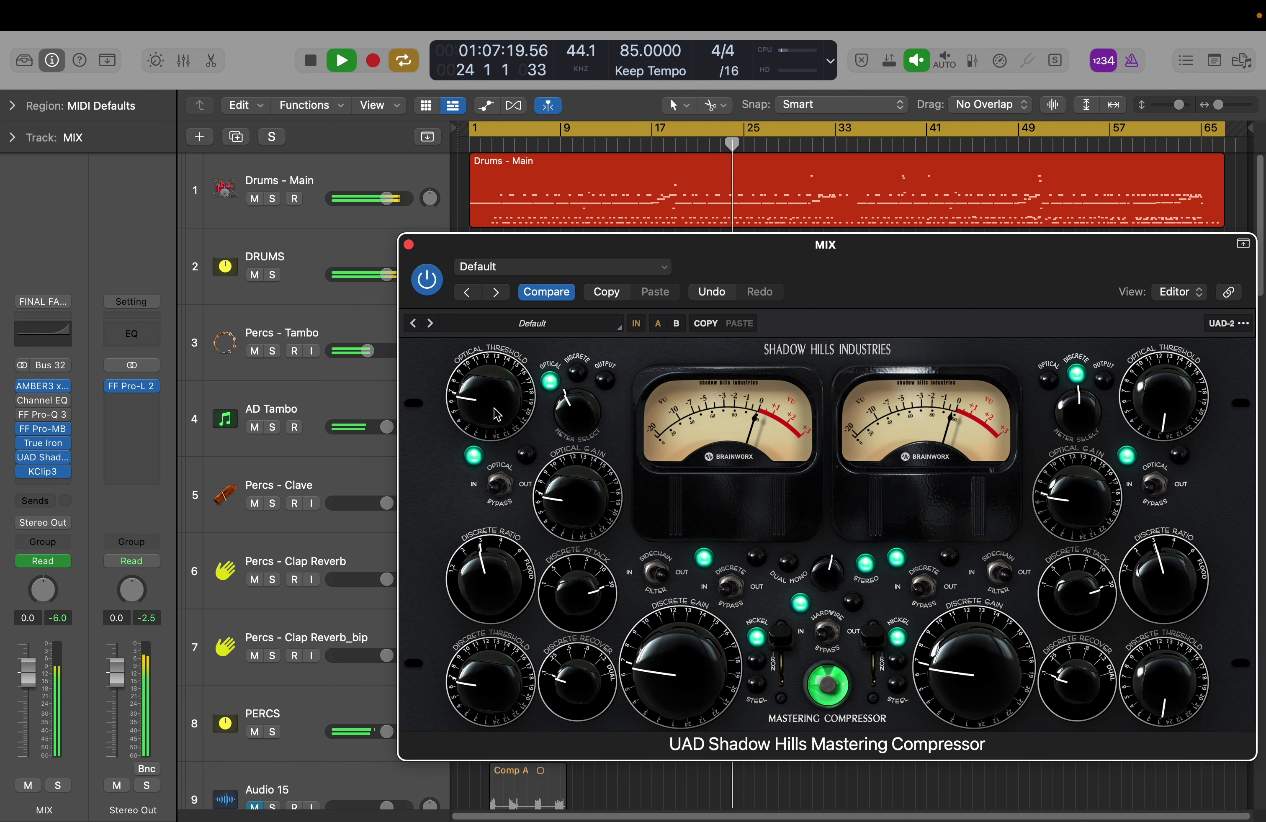
left_click(409, 245)
left_click(42, 471)
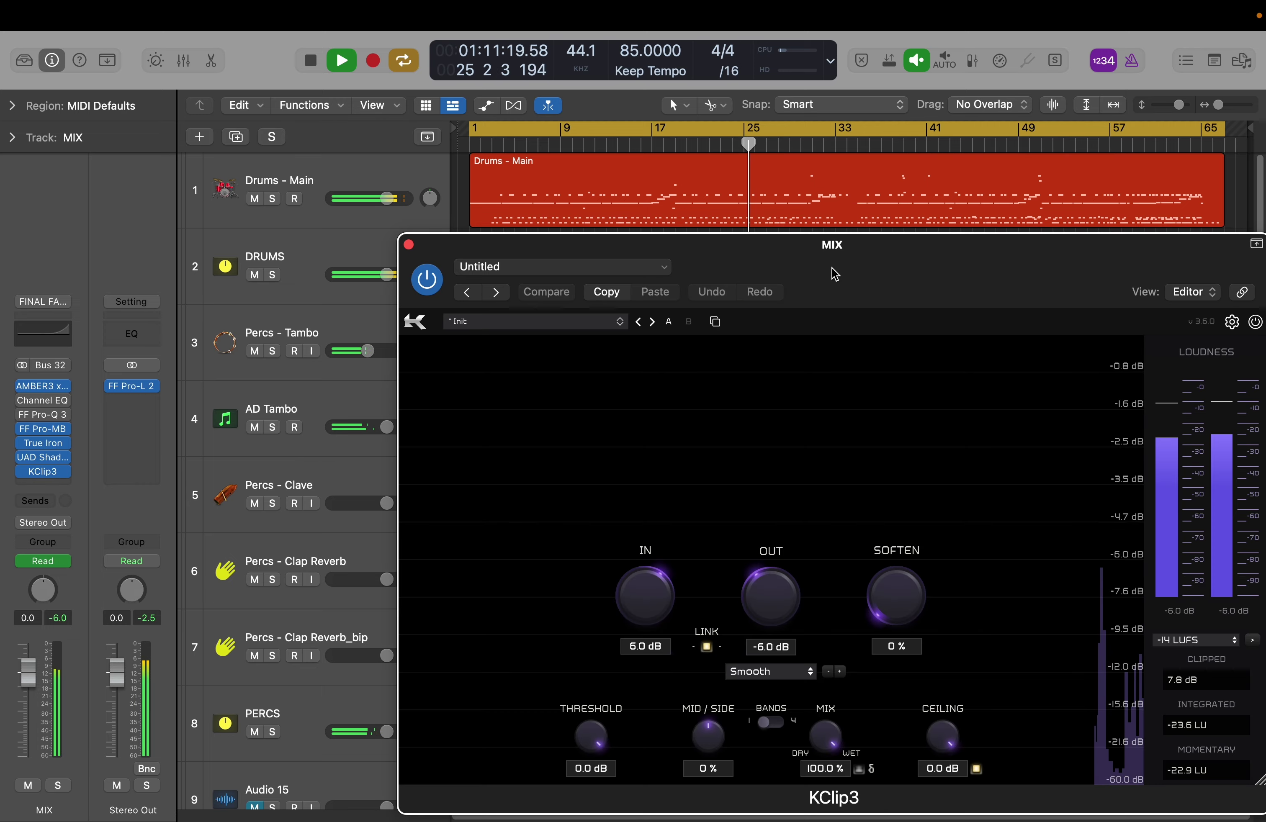
left_click_drag(875, 268, 722, 211)
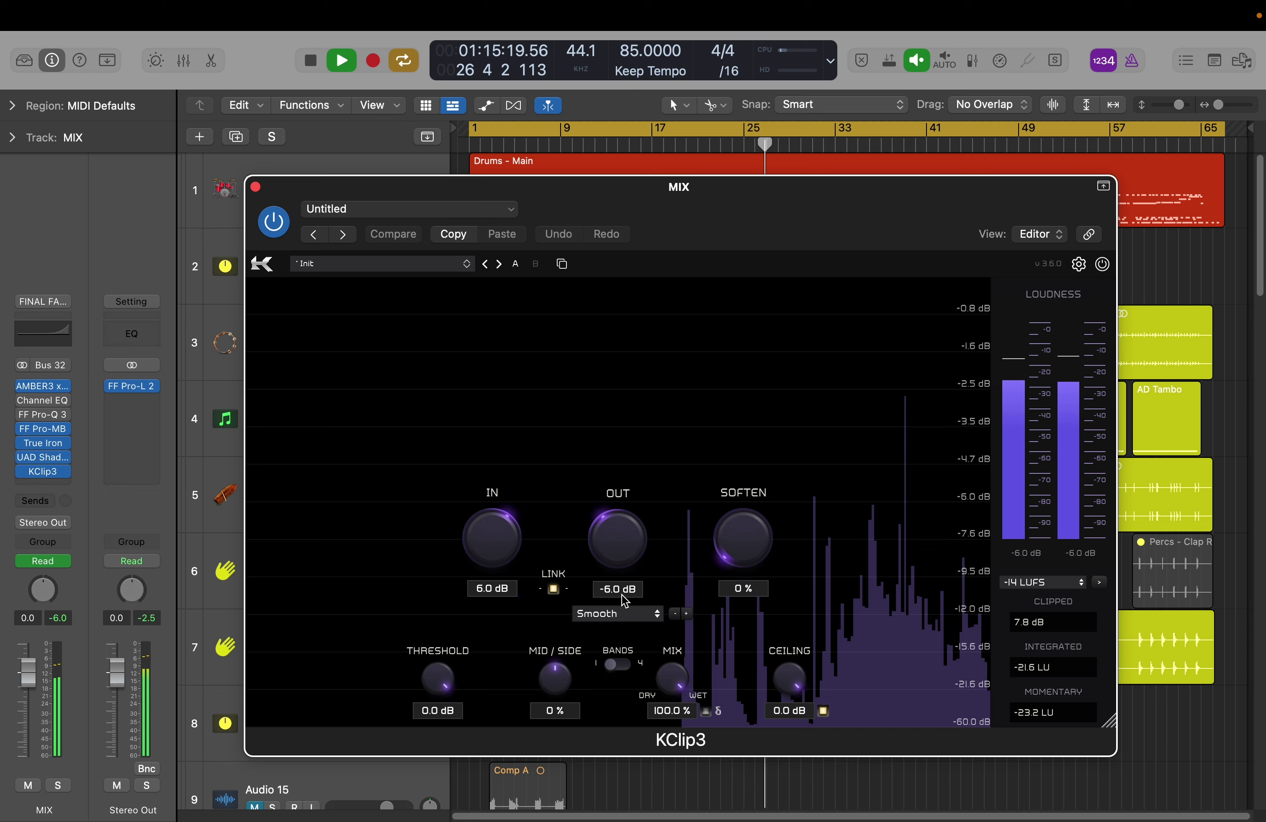
Close KClip3, reset Pro-L 2's integrated loudness on Stereo Out, and reopen the MIX bus AMBER3
key("super+w")
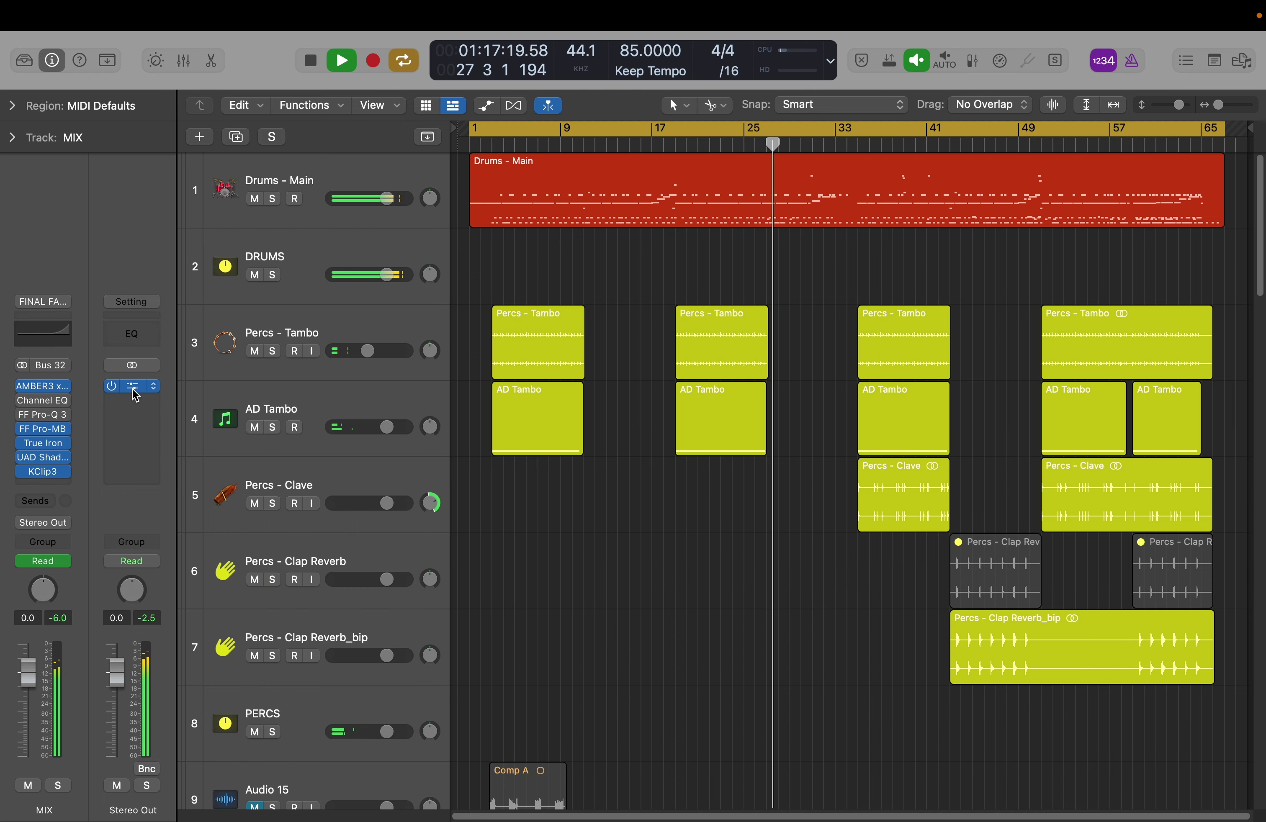
left_click(131, 386)
left_click_drag(862, 275, 818, 230)
left_click(1105, 705)
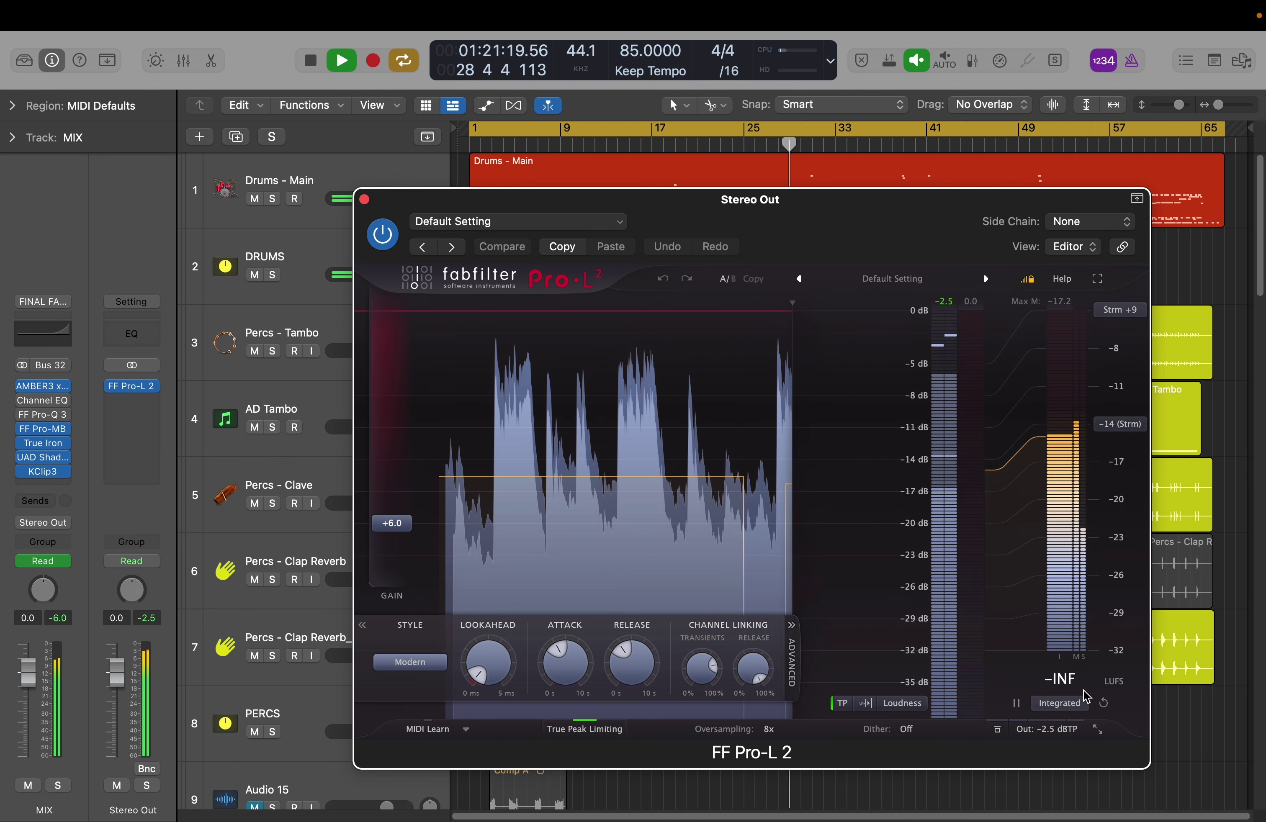
left_click(365, 200)
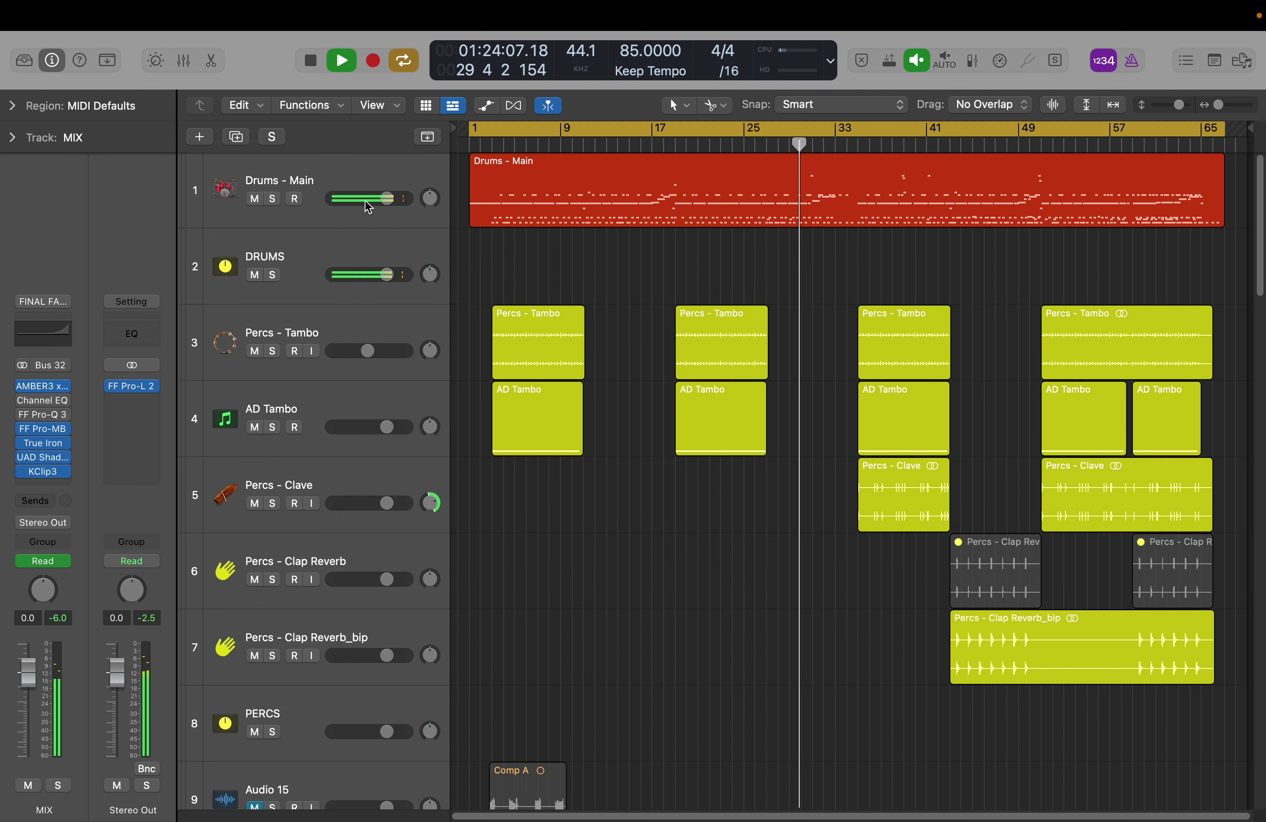
left_click(46, 388)
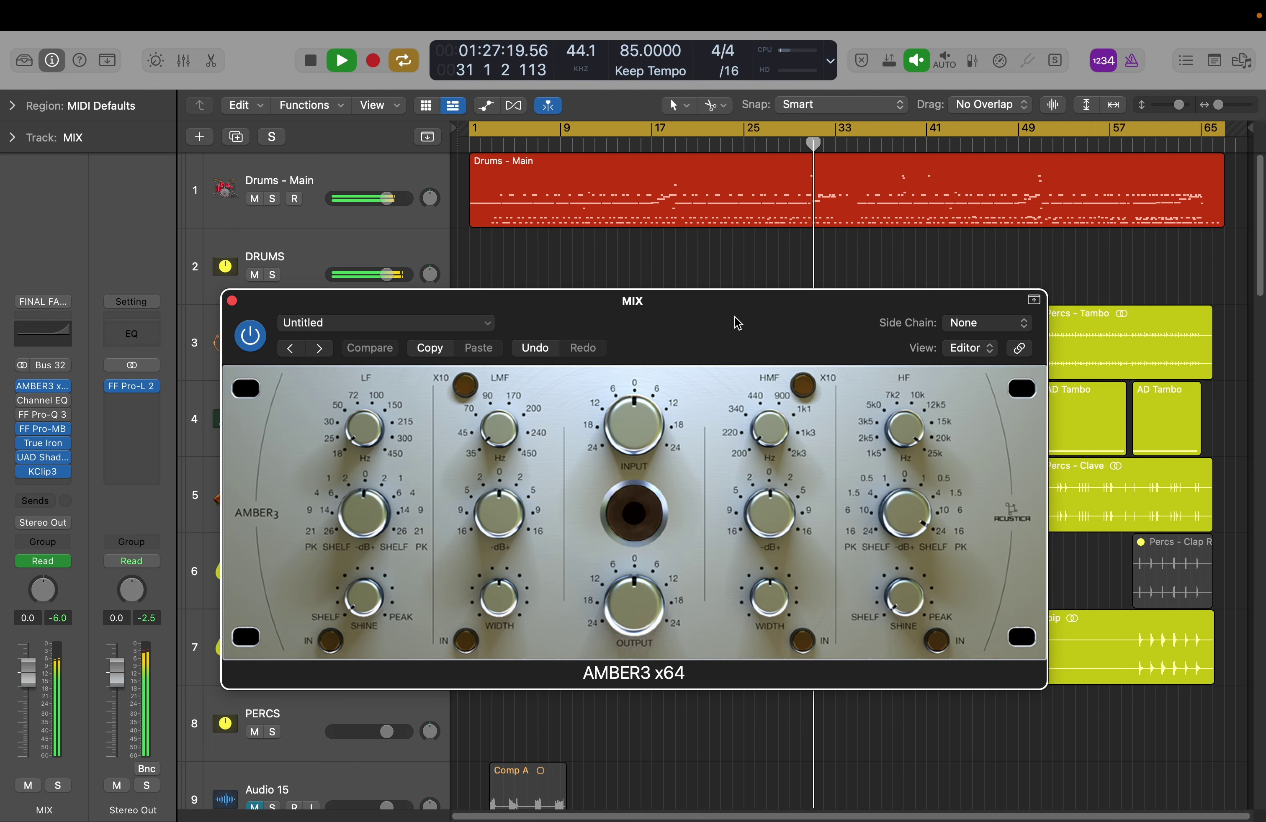
Reset AMBER3's HF gain, raise its frequency, boost it to about +24 dB, and switch it in
left_click_drag(738, 322, 725, 327)
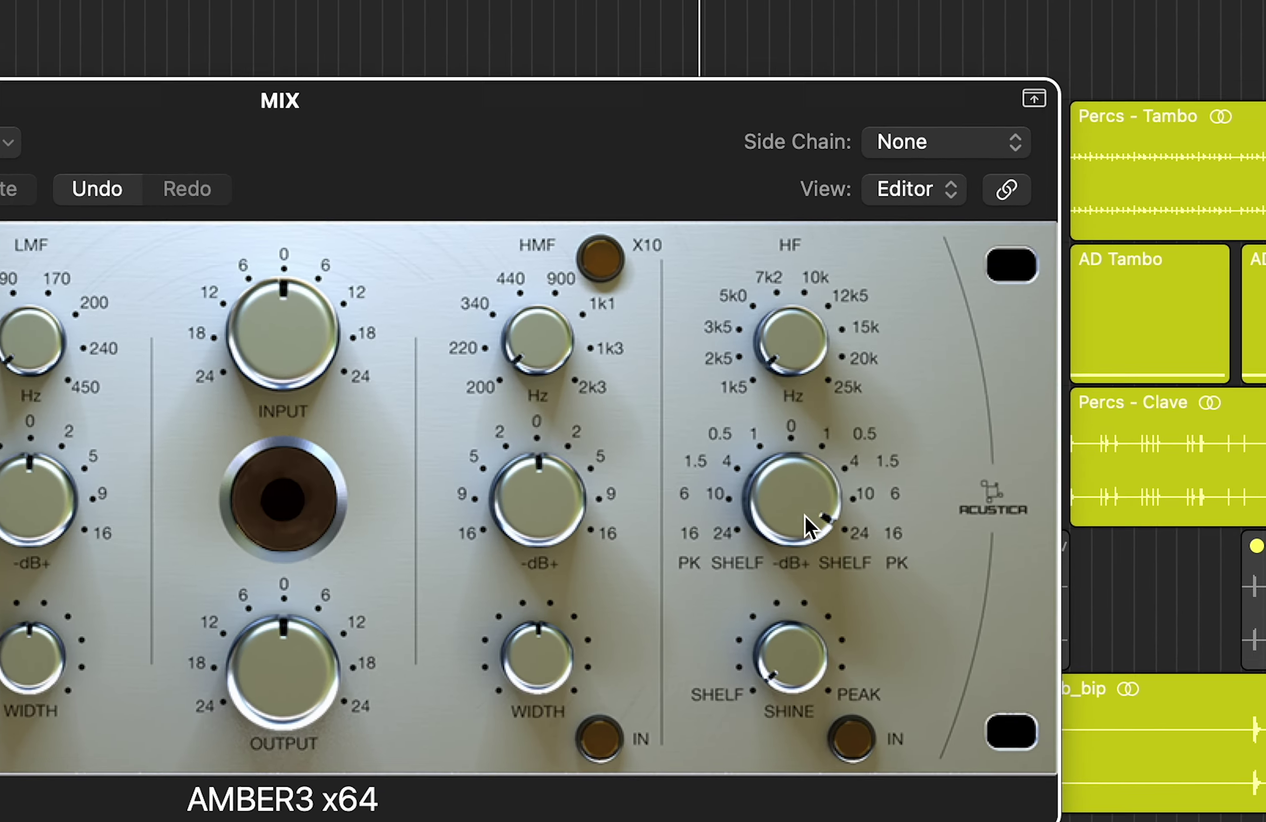
double_click(905, 520)
left_click_drag(625, 244, 660, 2)
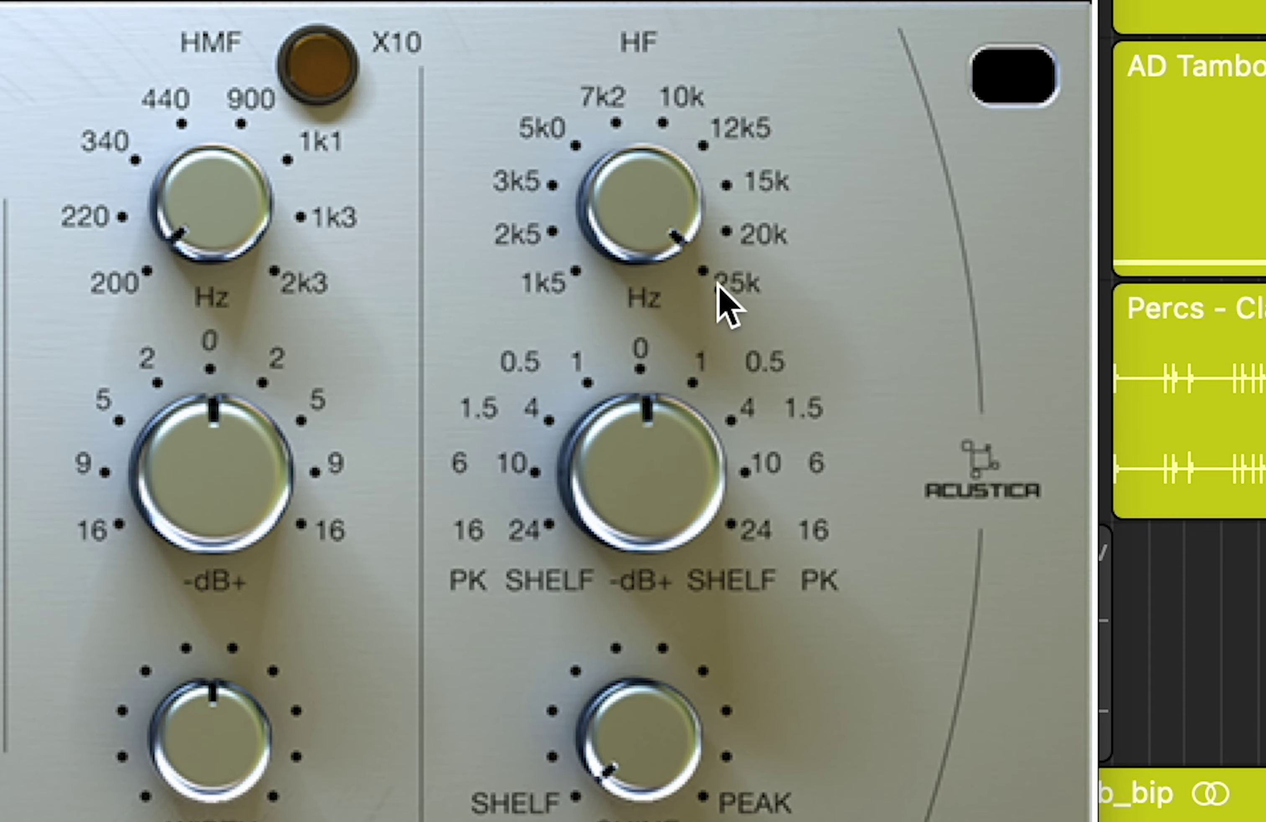
left_click_drag(663, 541, 697, 318)
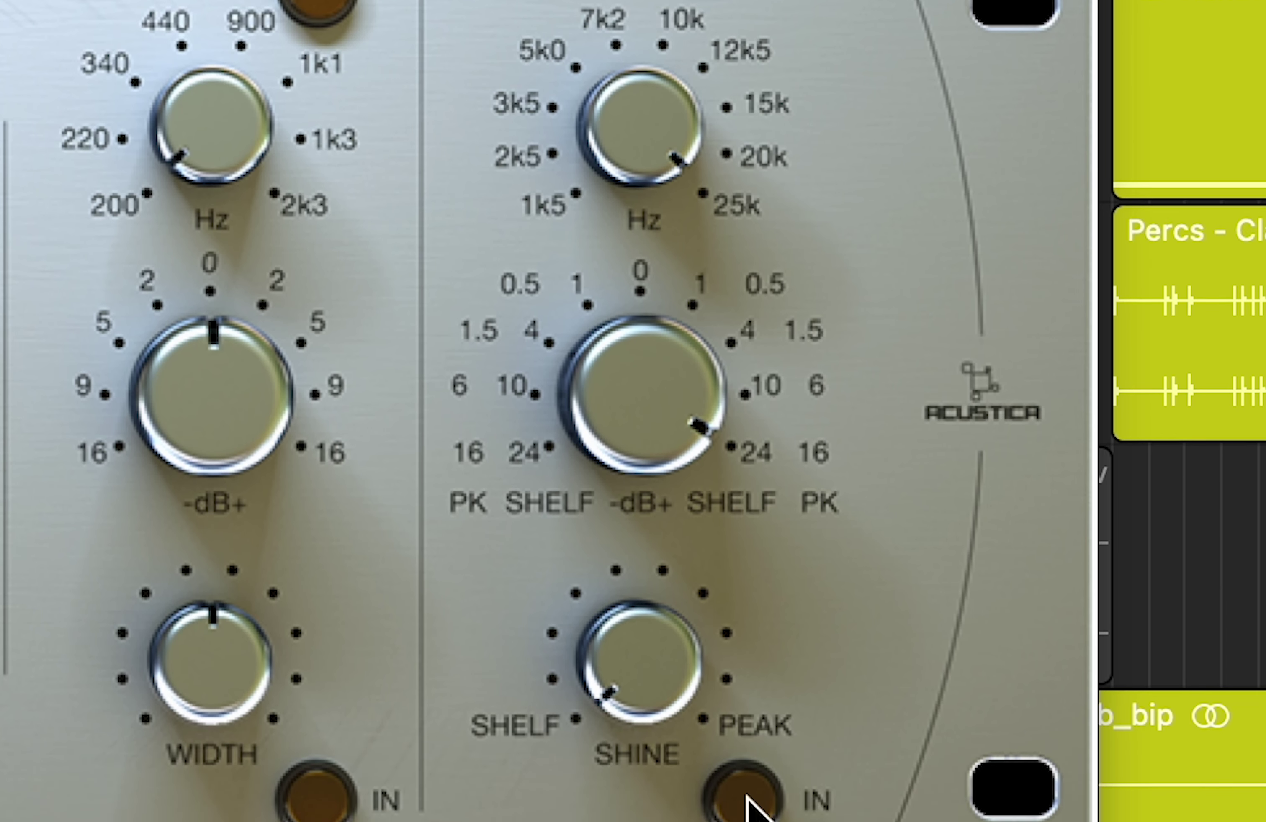
left_click(746, 754)
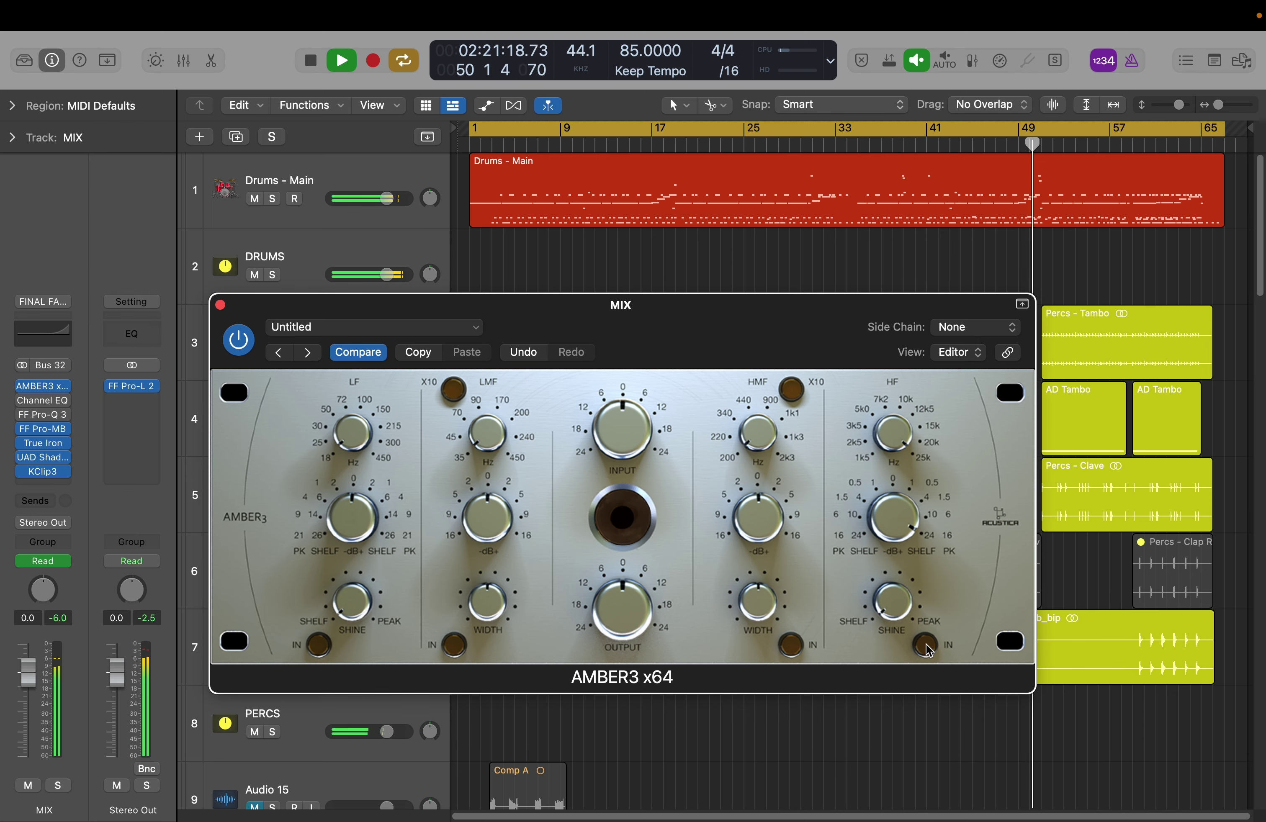
Push the Channel EQ high shelf to 20000 Hz, A/B it bypassed, then lower it to 17300 Hz
left_click(43, 400)
left_click(219, 305)
left_click_drag(774, 340, 468, 292)
left_click_drag(928, 410, 942, 410)
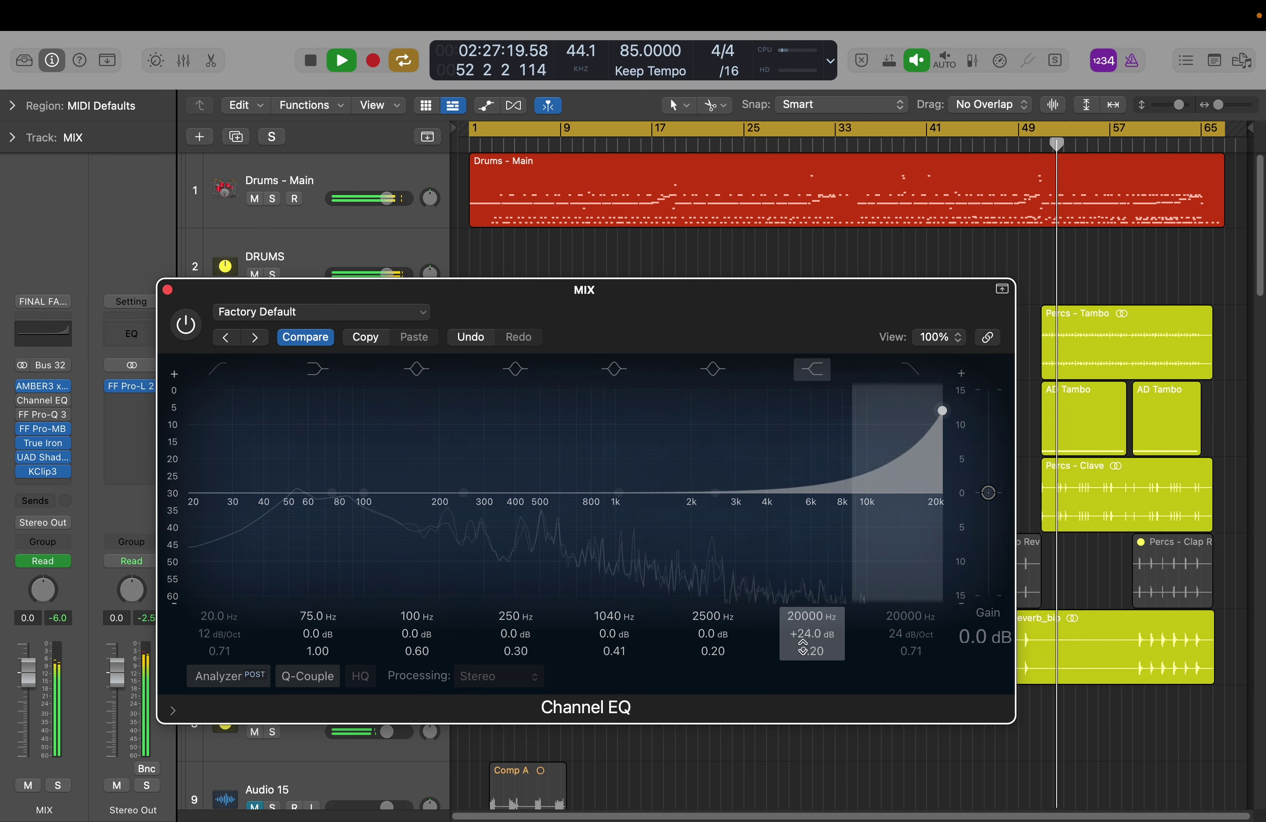
left_click(183, 328)
left_click(183, 328)
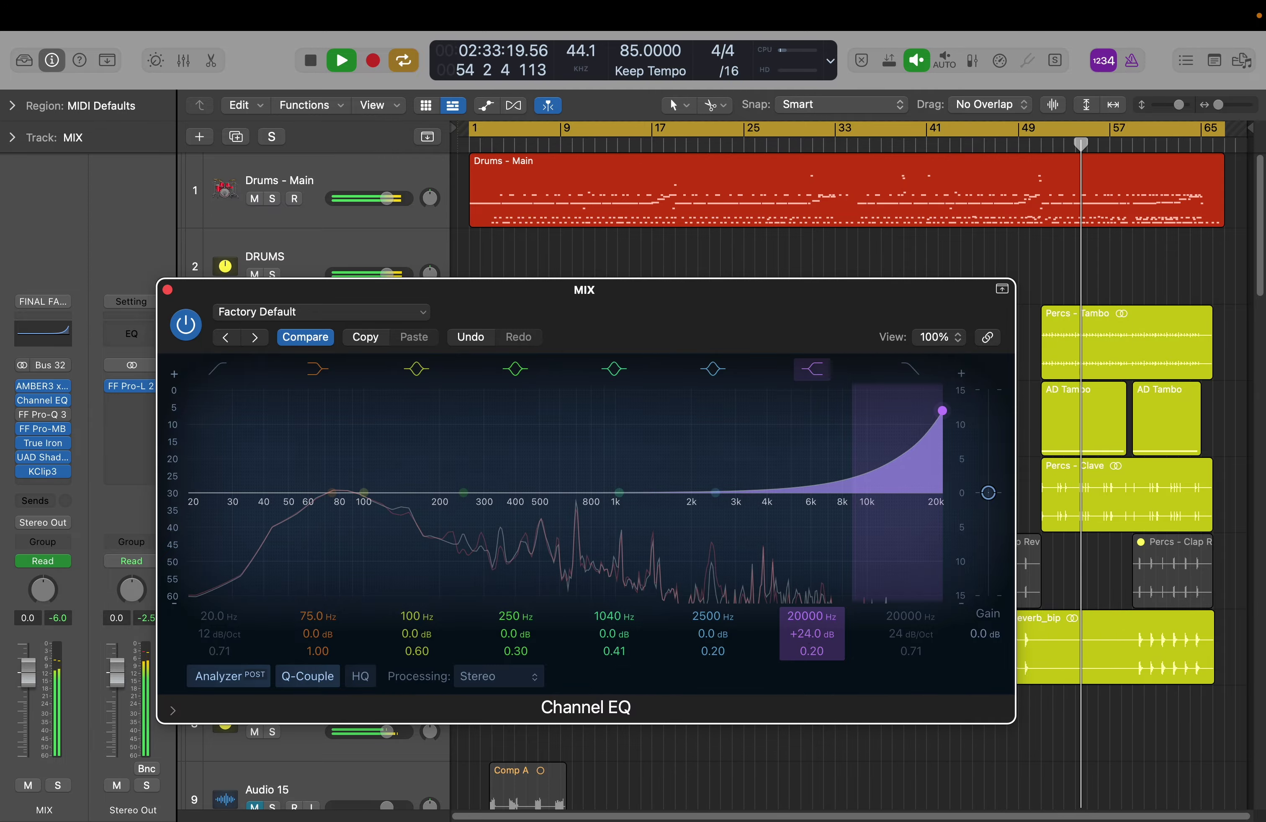
left_click_drag(810, 617, 810, 628)
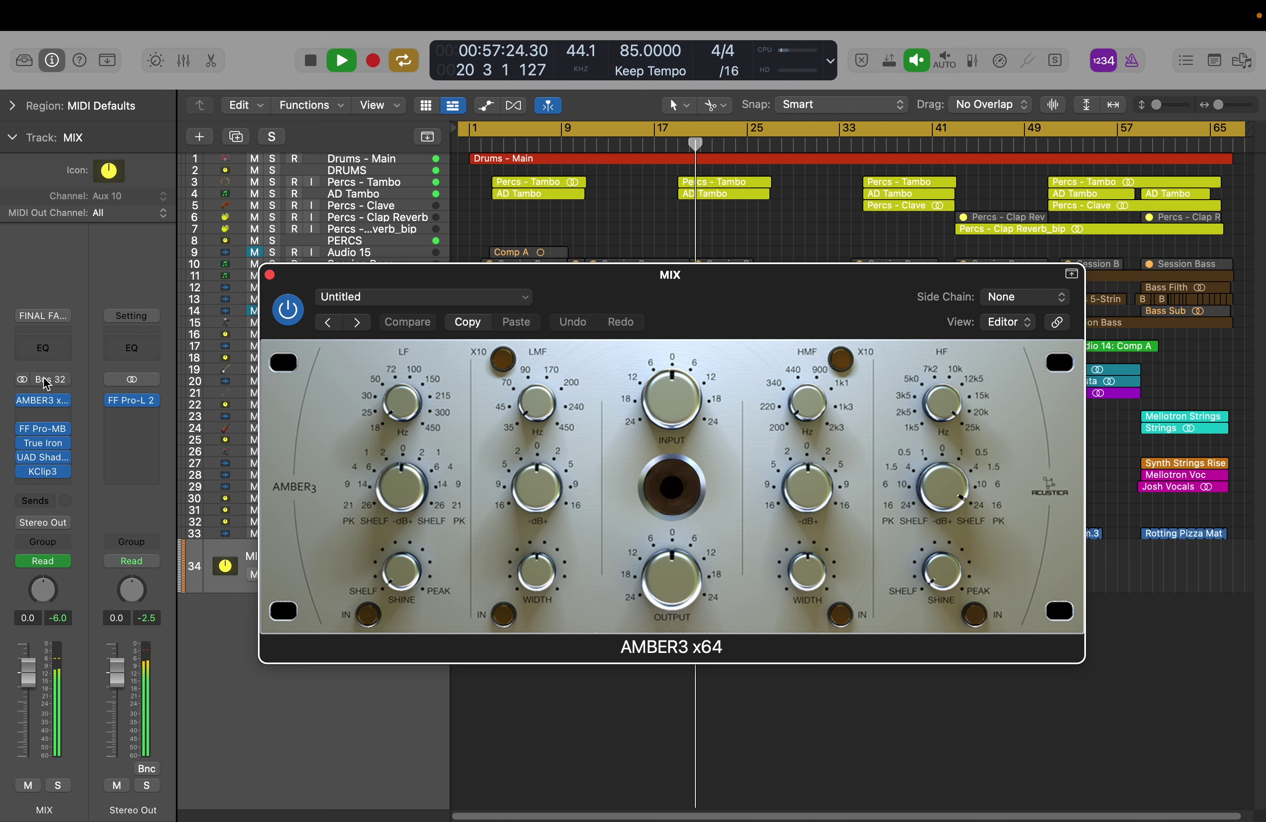
Insert a Channel EQ on MIX and turn its 7500 Hz band into a 20000 Hz, +24 dB shelf
left_click(47, 354)
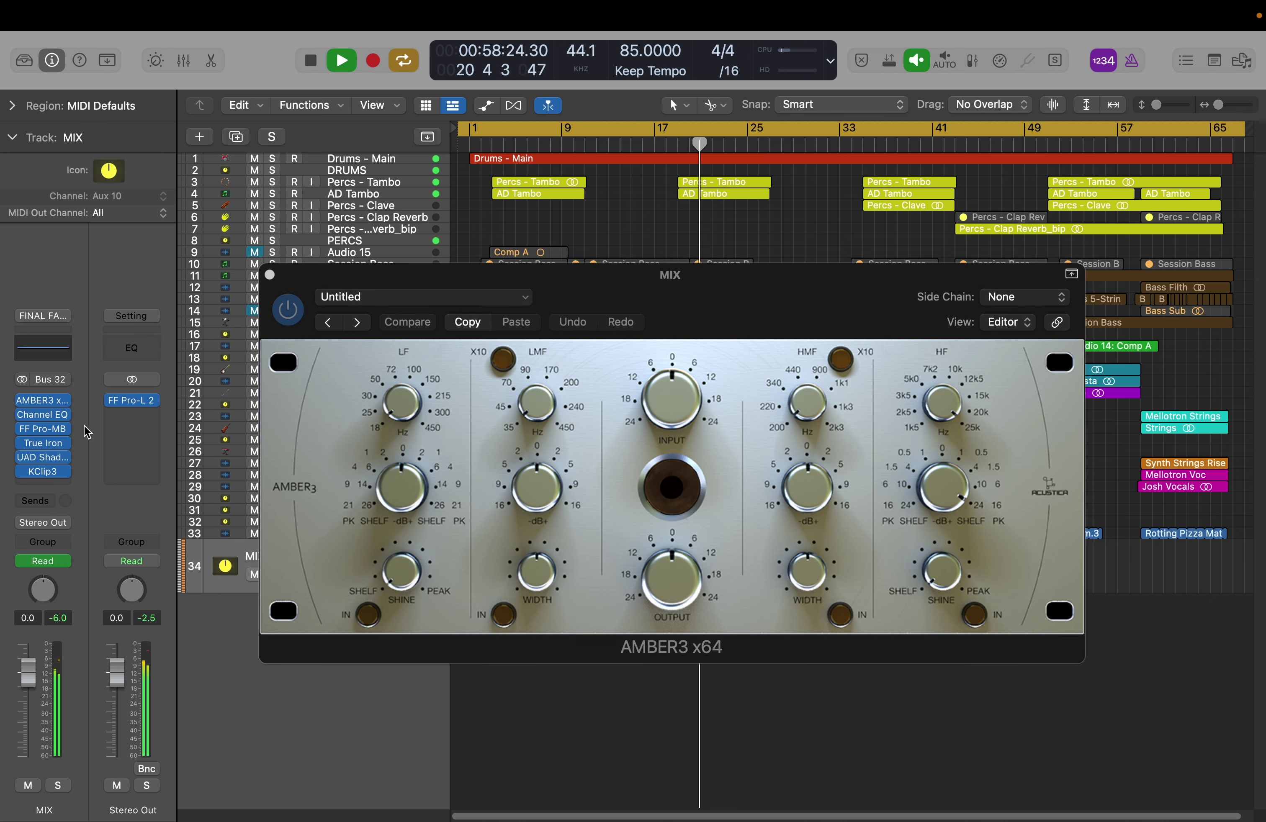
left_click(33, 417)
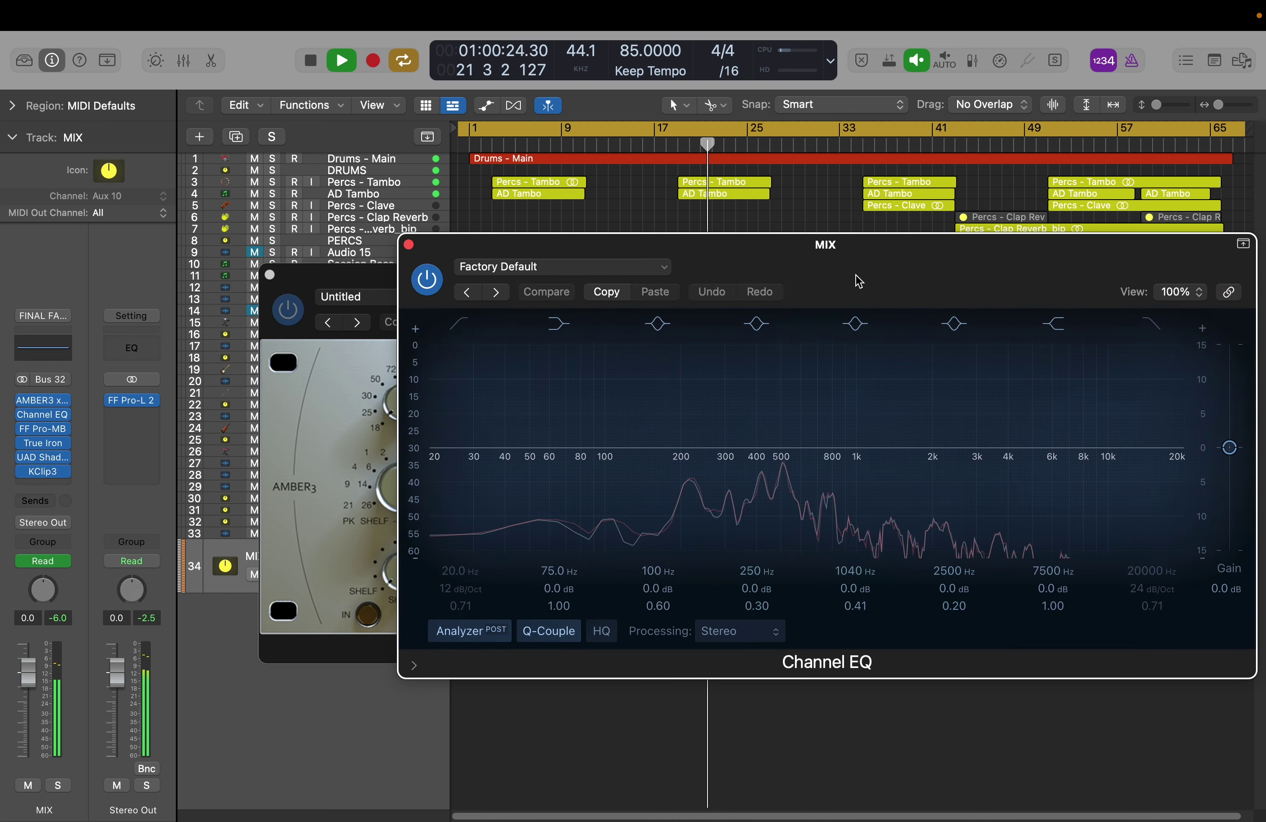
left_click_drag(856, 280, 659, 286)
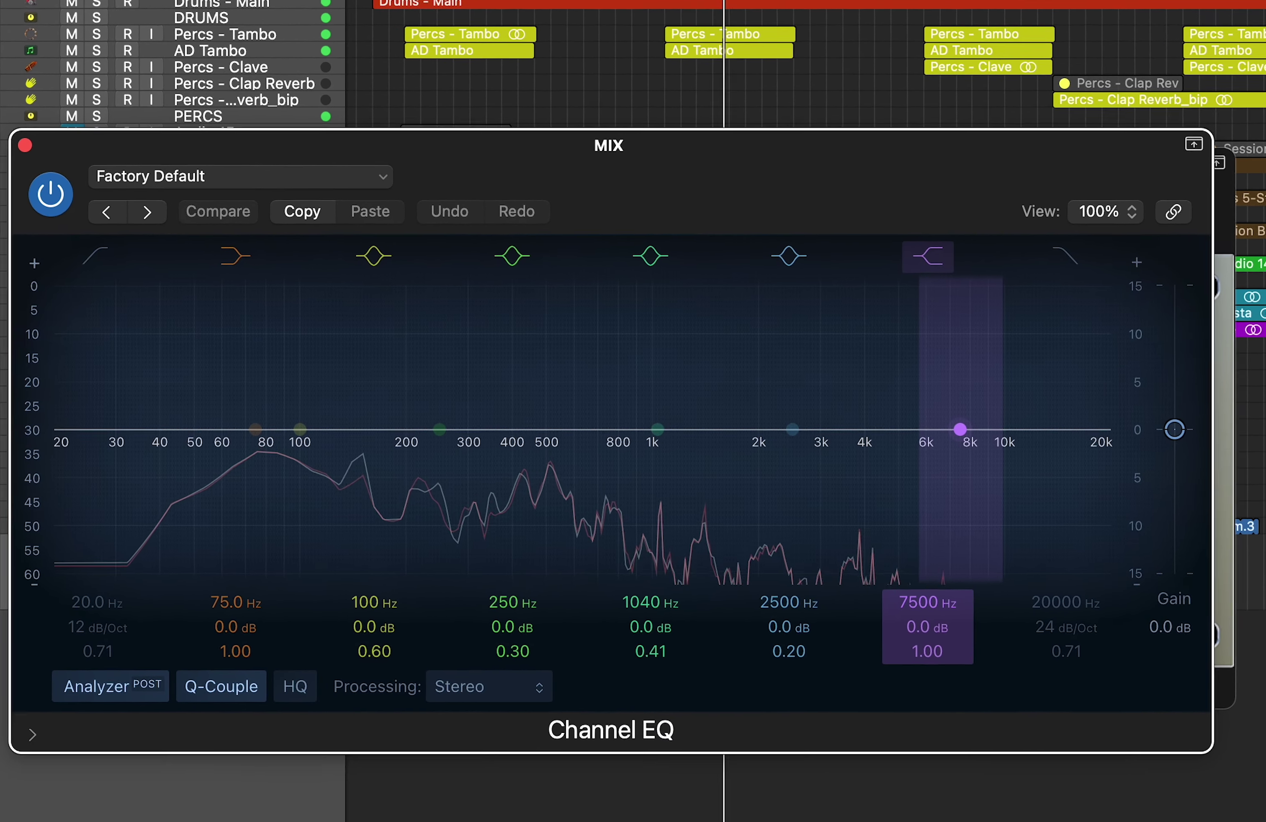
left_click_drag(928, 602, 920, 577)
left_click_drag(919, 634, 948, 721)
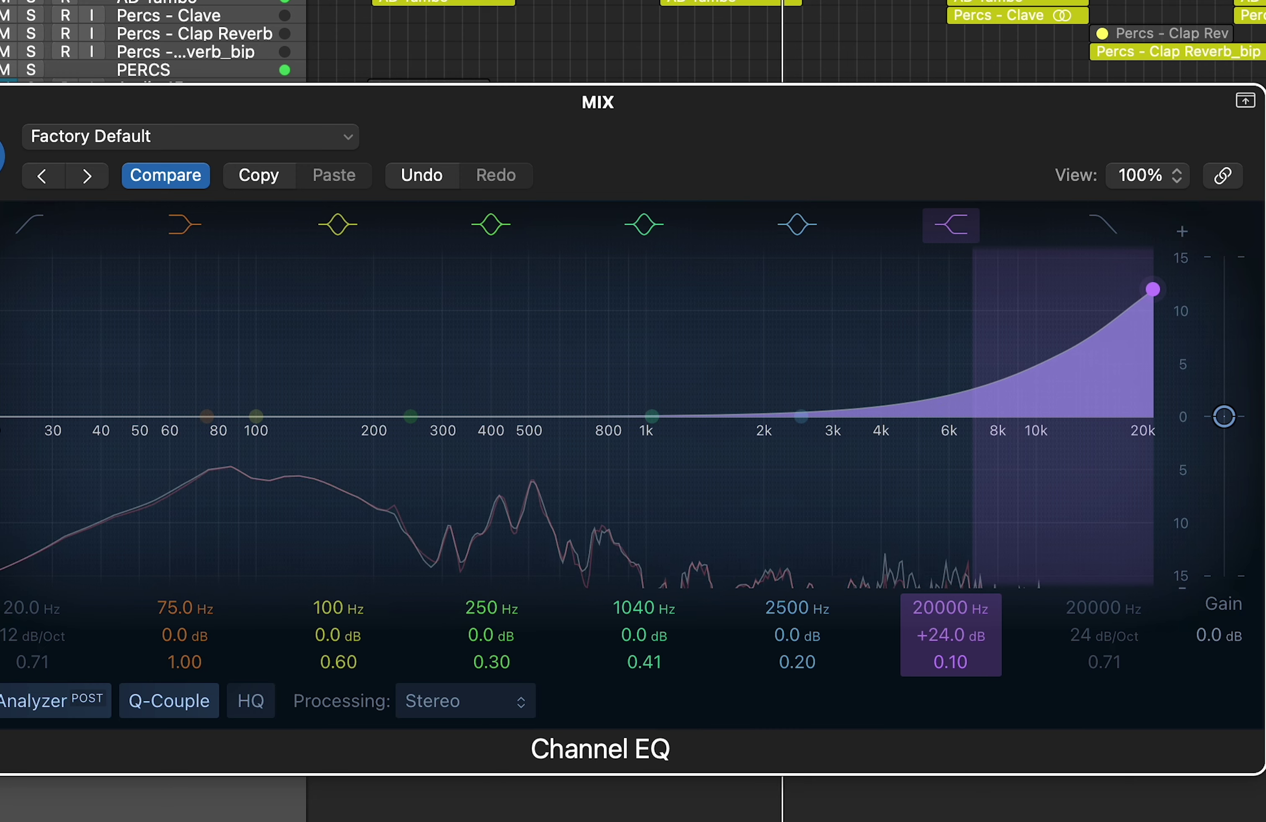
left_click(5, 156)
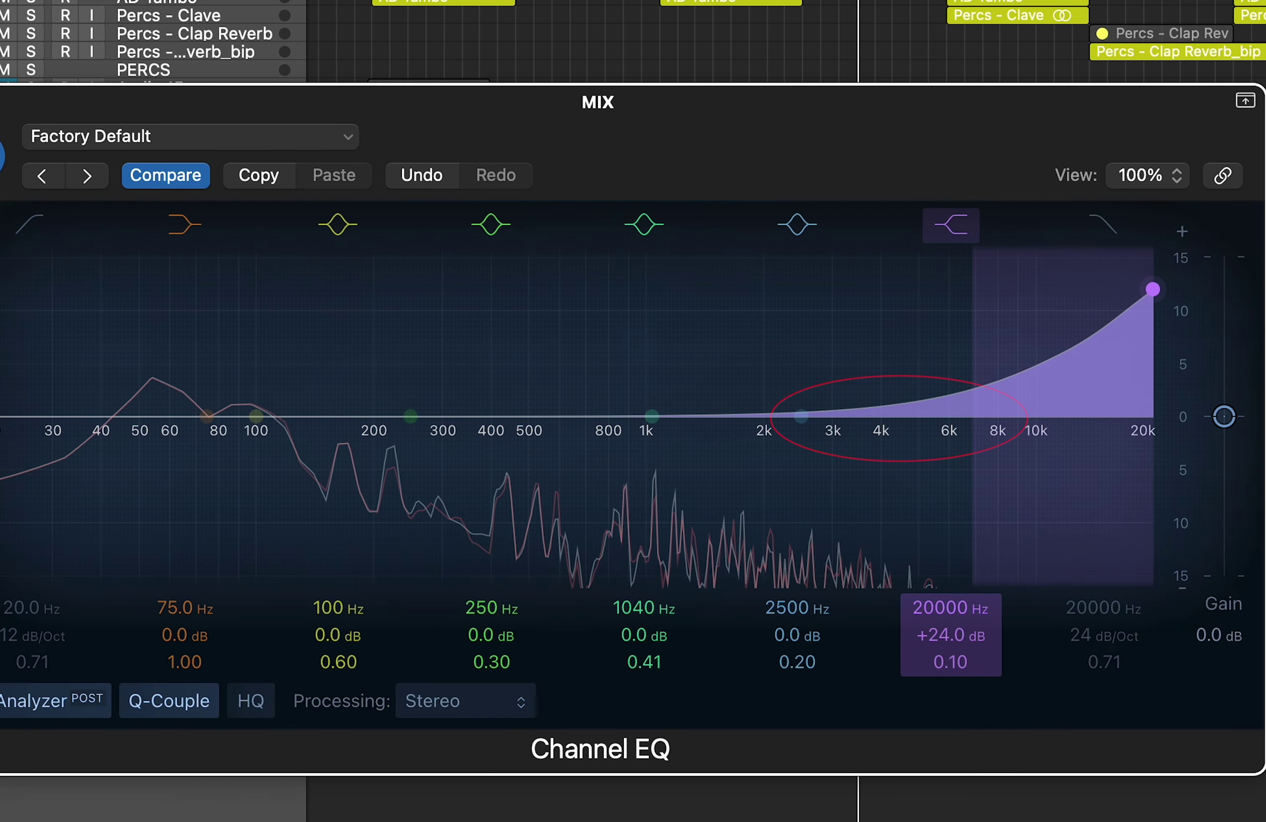
mouse_move(955, 613)
left_mouse_down()
mouse_move(955, 643)
mouse_move(945, 607)
left_mouse_up()
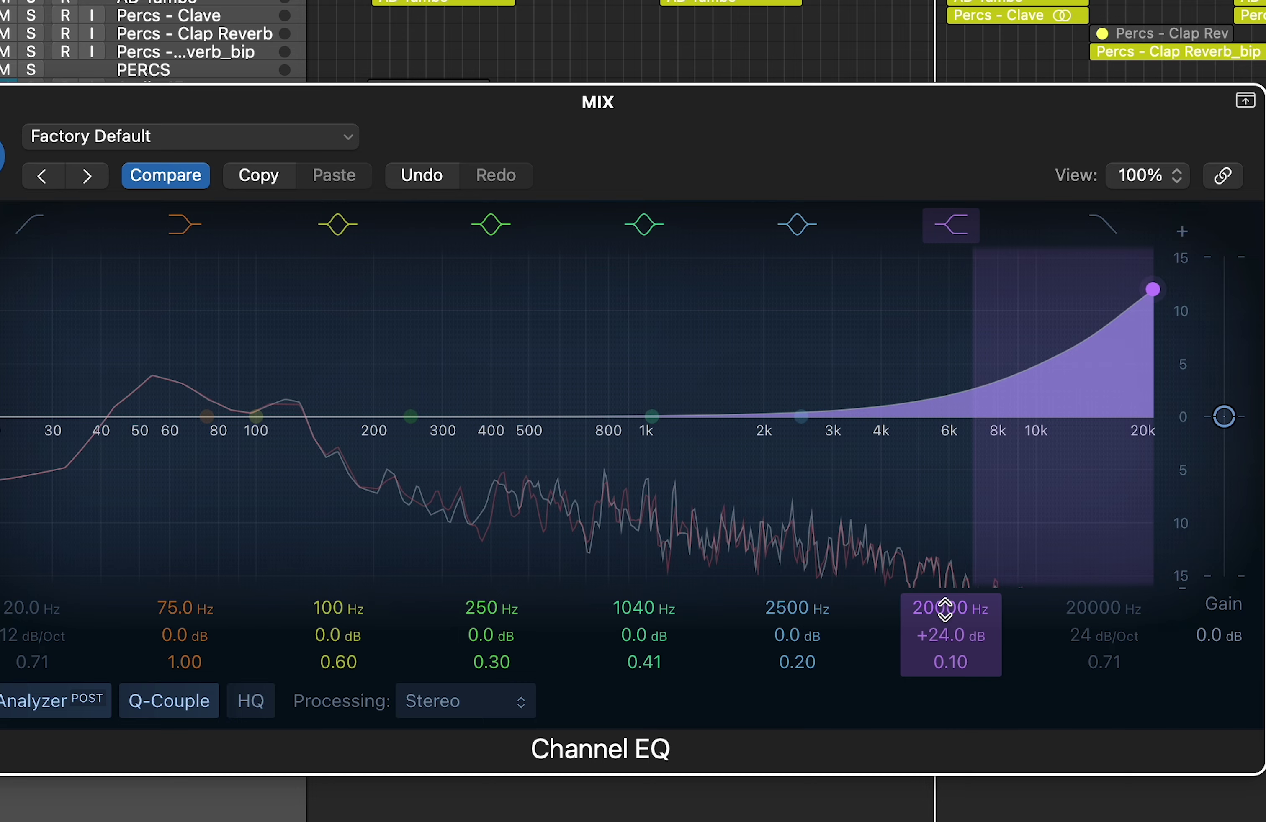
Move the Channel EQ window aside and bring the AMBER3 window forward
left_click(634, 149)
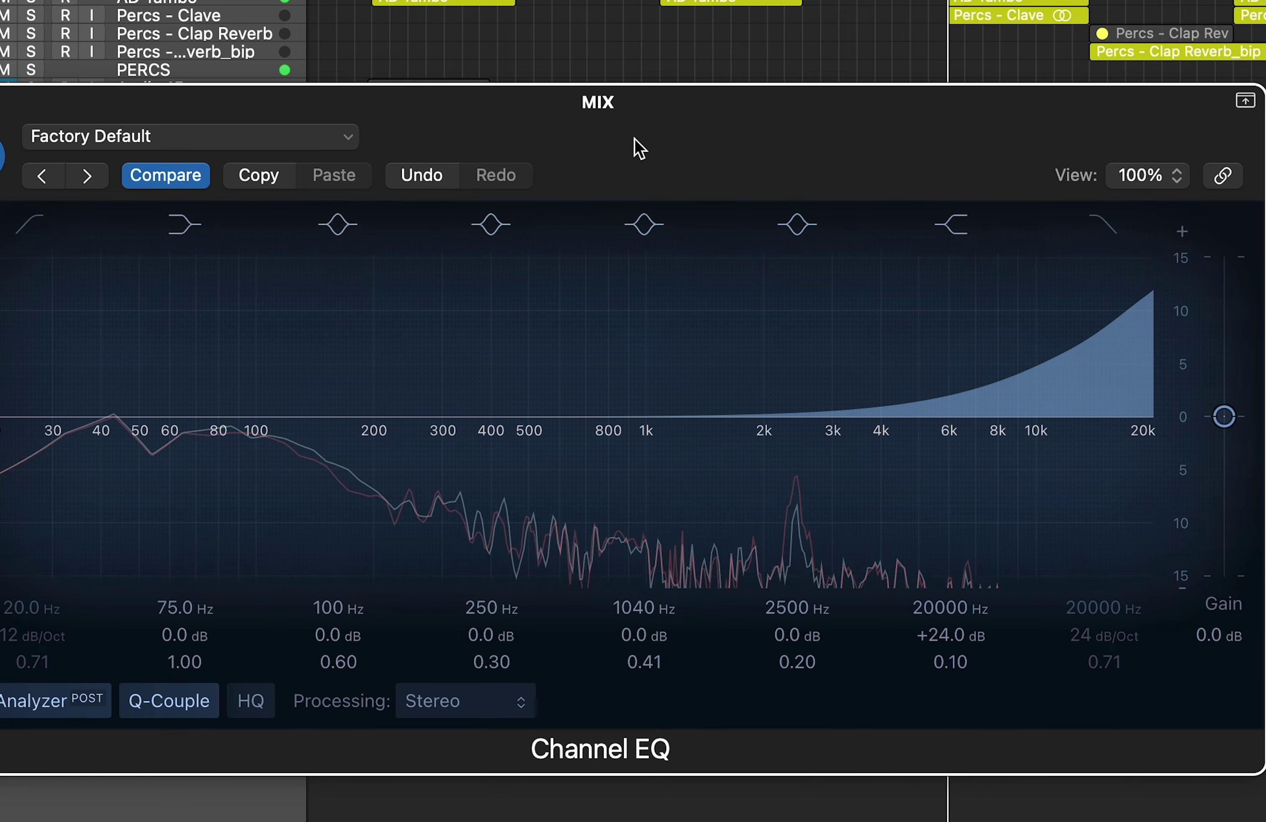
left_click_drag(634, 149, 530, 80)
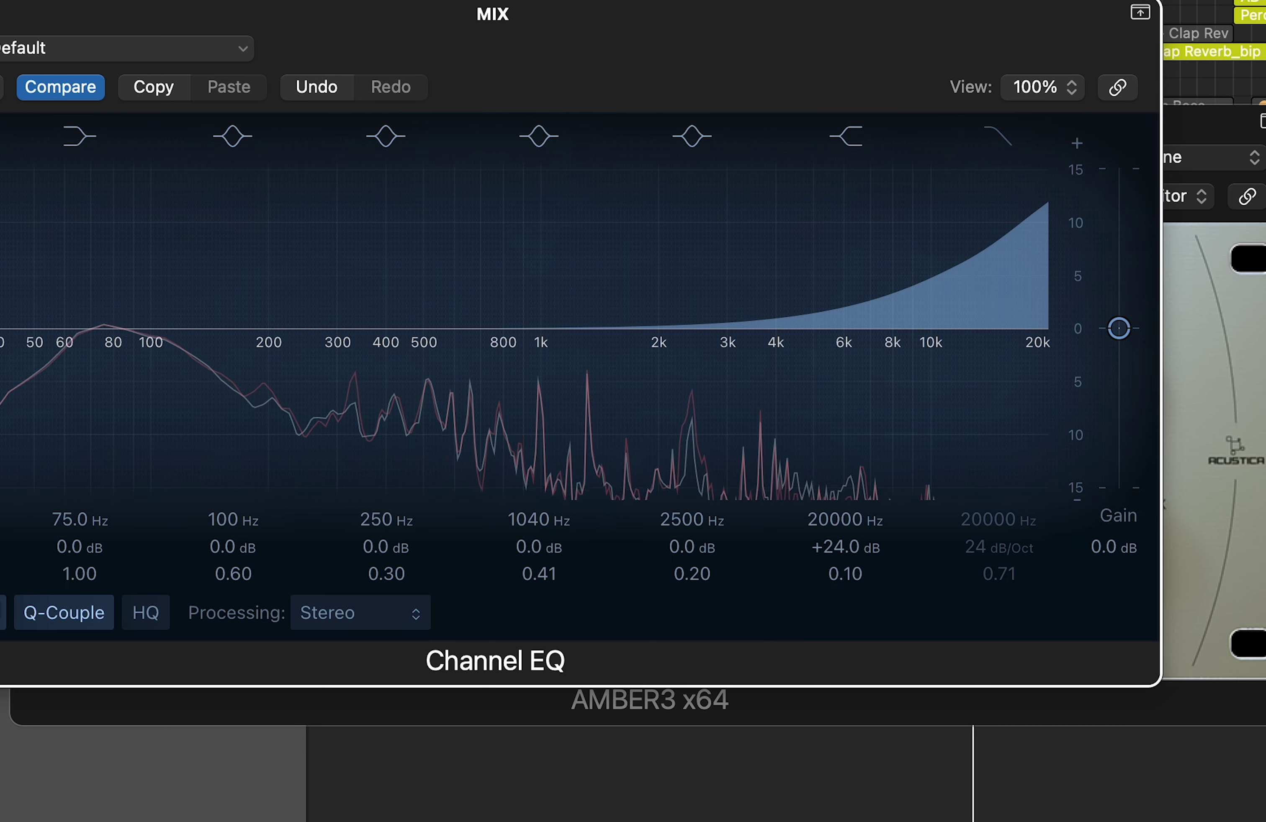
left_click(1186, 541)
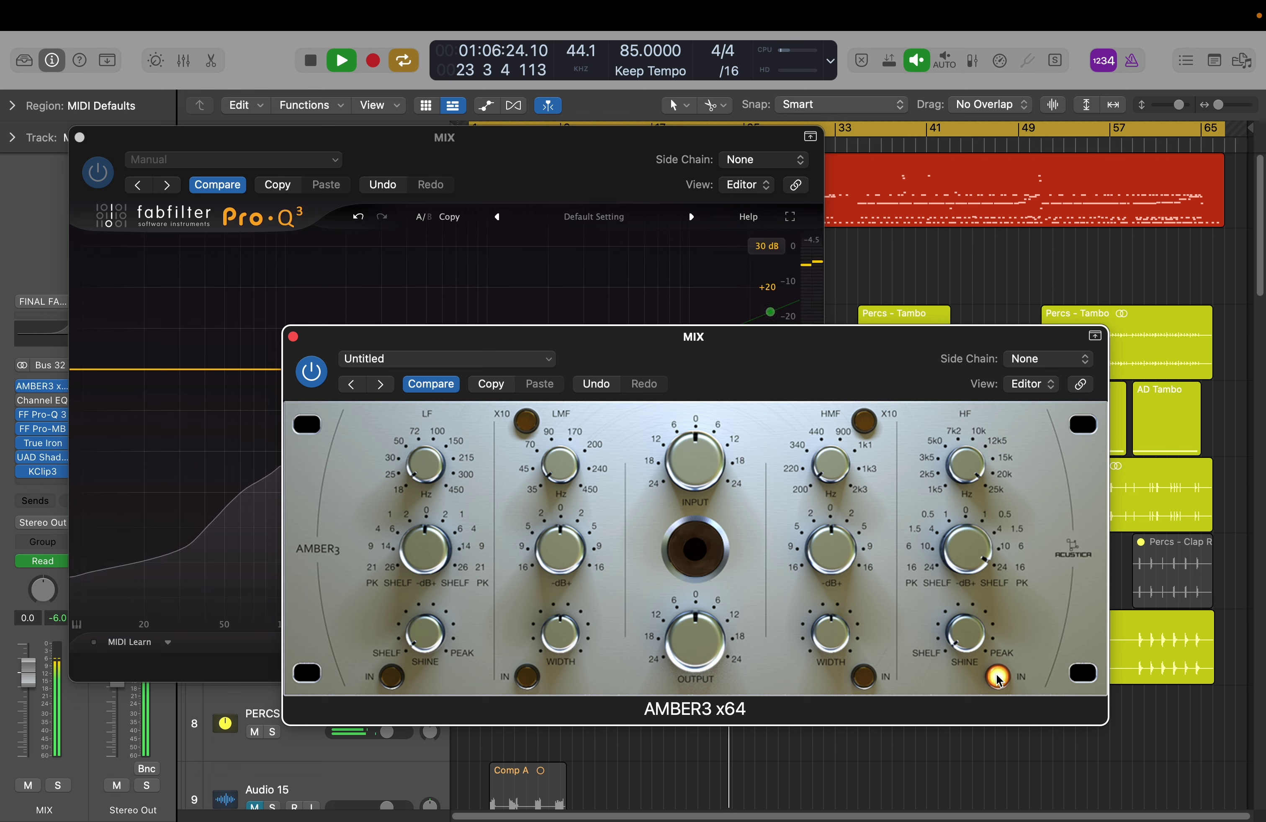
Switch off Pro-Q 3's high-shelf band, engage AMBER3's HF band, and close the Pro-Q 3 window
left_click(145, 395)
left_click(770, 312)
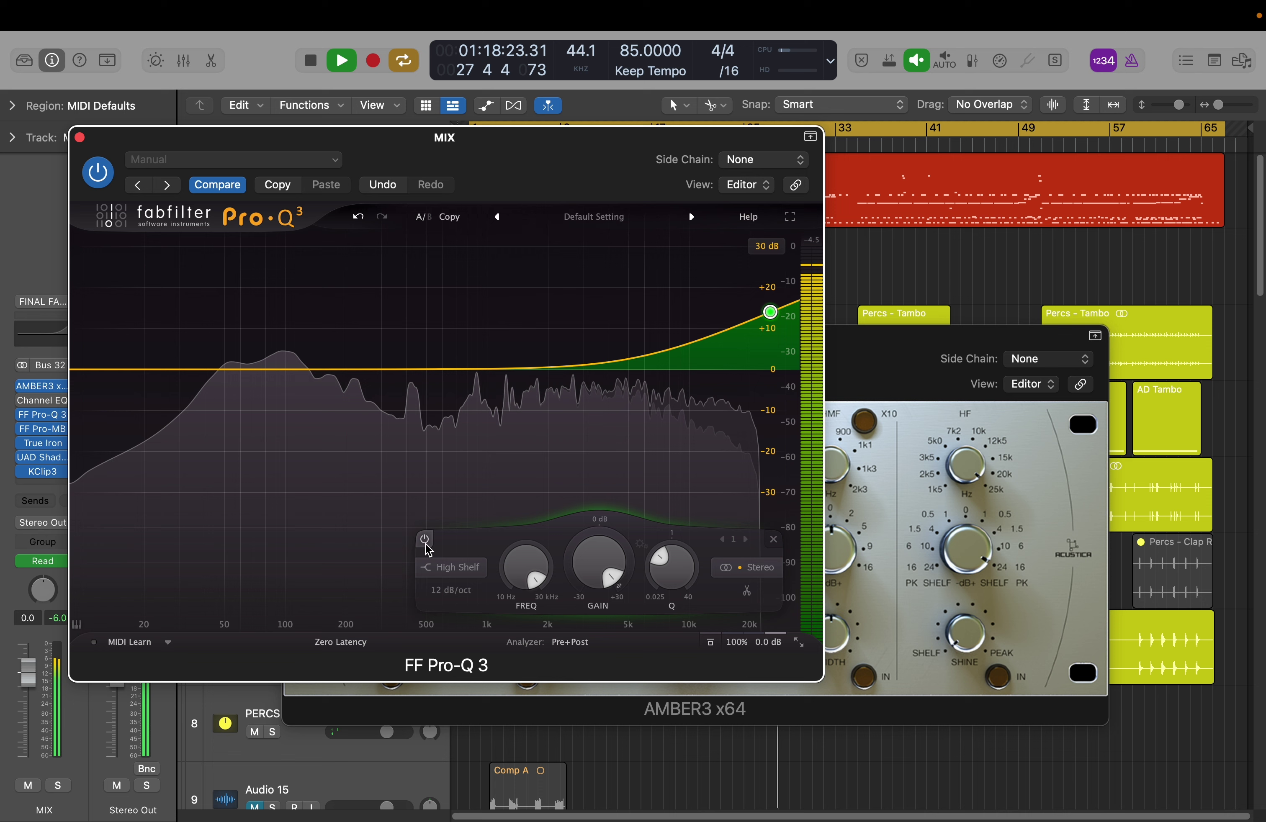
left_click(426, 539)
left_click(998, 677)
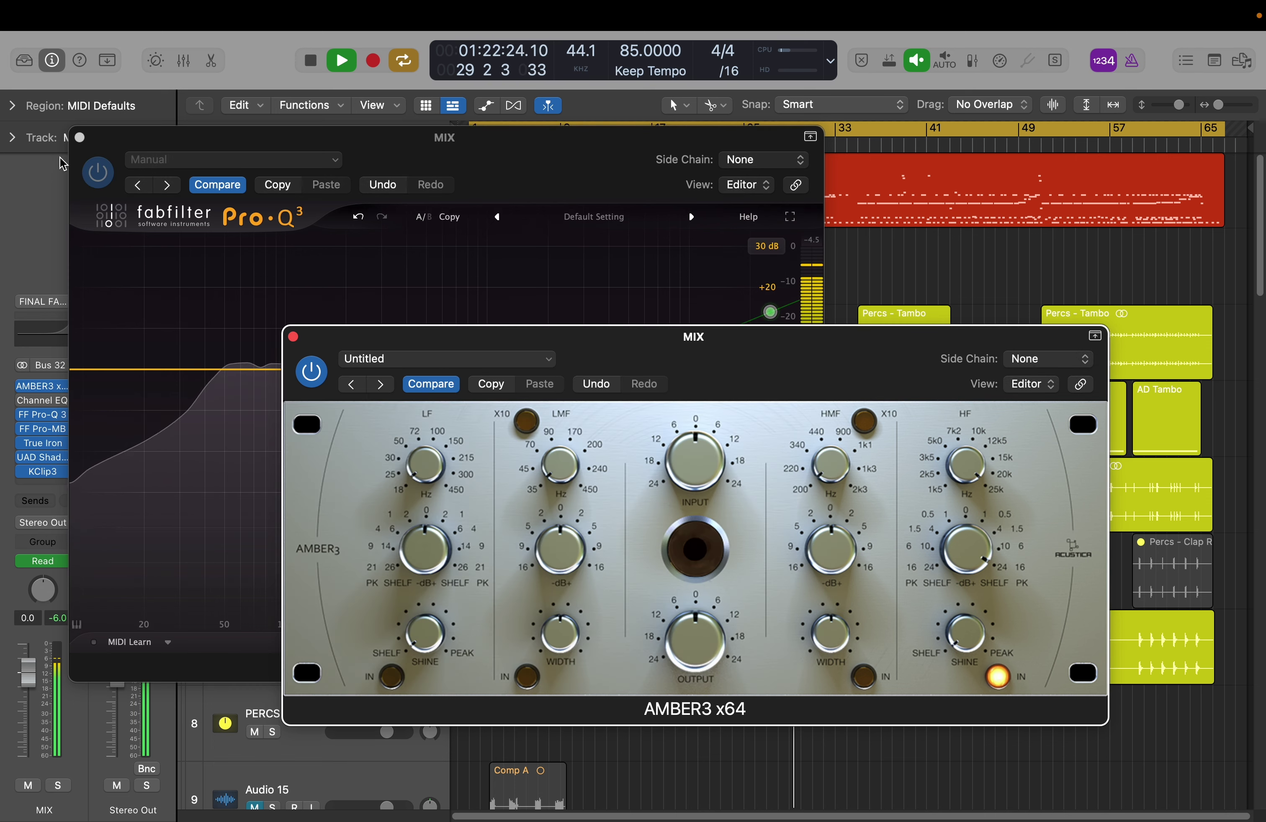
left_click(80, 137)
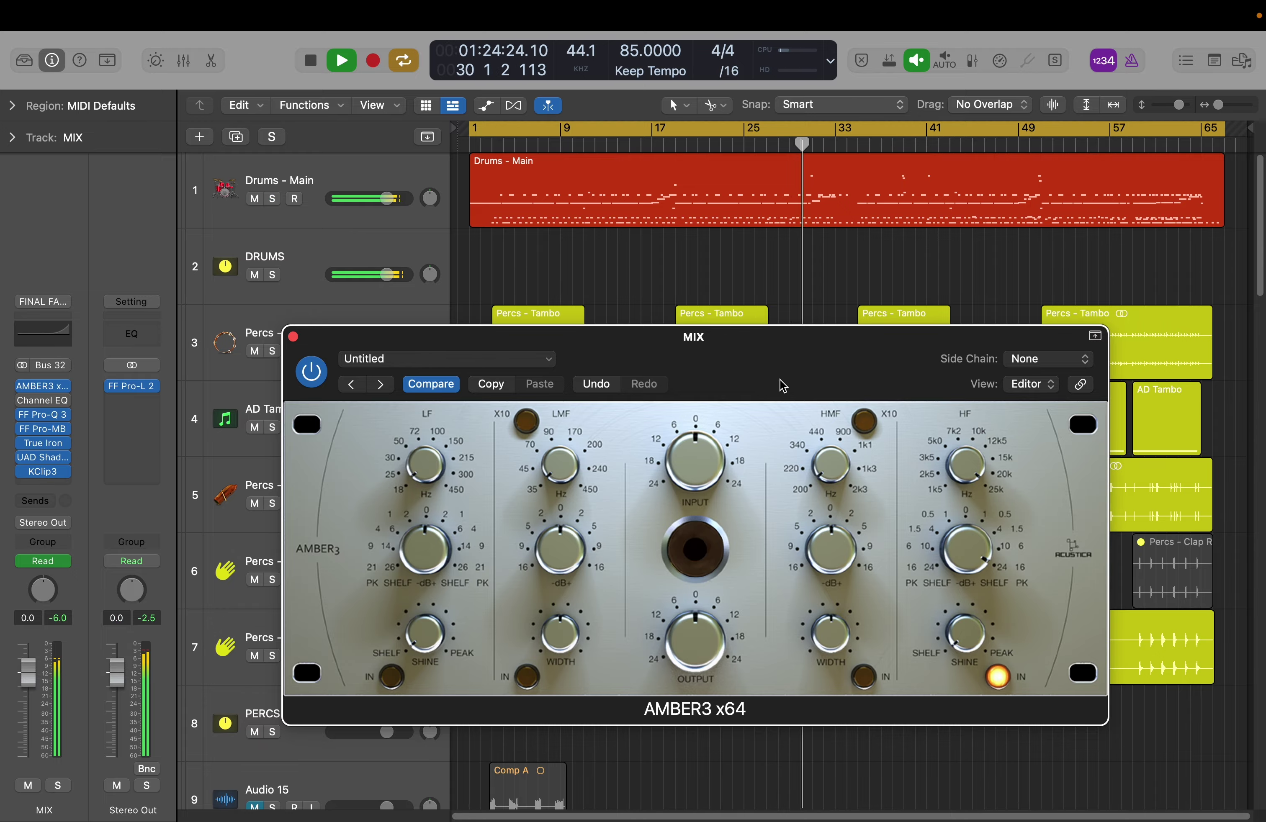
Shift the AMBER3 window to the left
left_click_drag(781, 380, 719, 380)
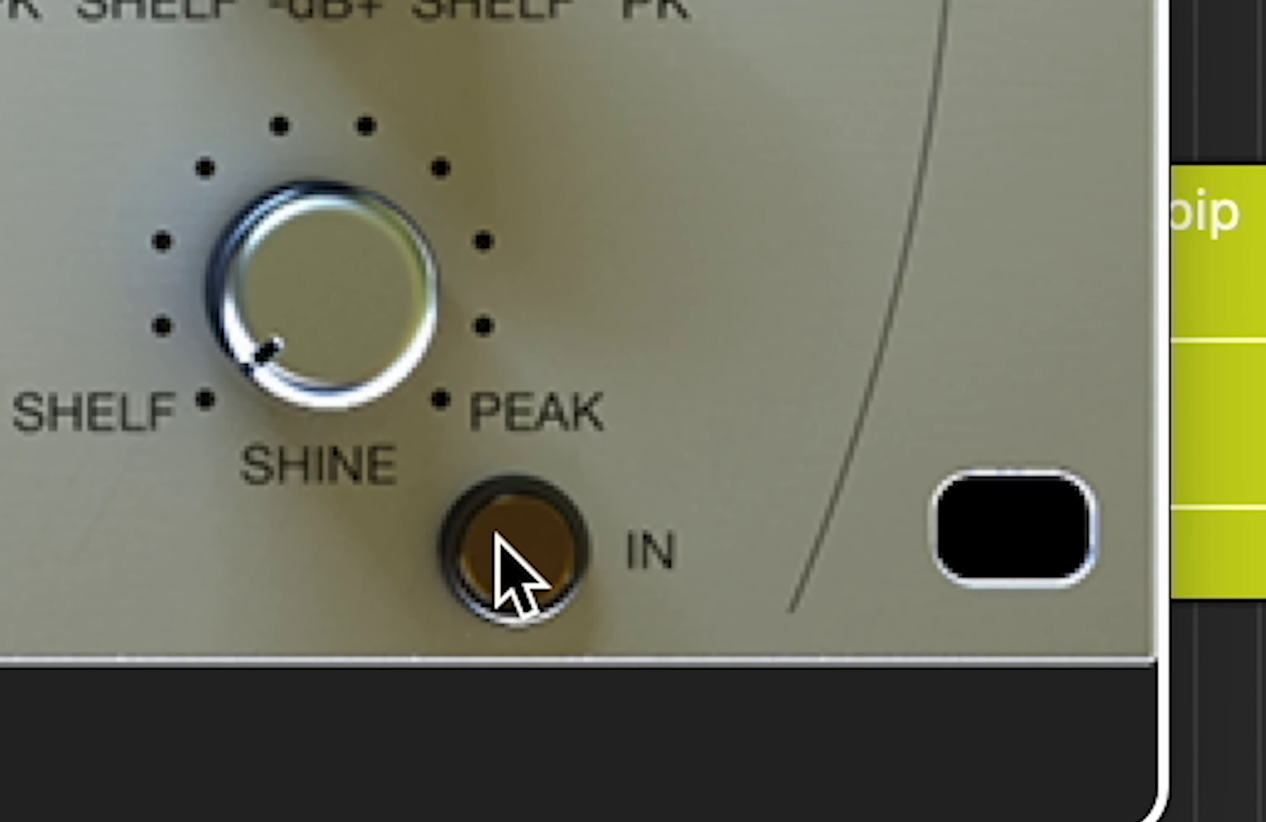
Toggle AMBER3's HF shelf boost off and on twice during playback, ending engaged
left_click(497, 537)
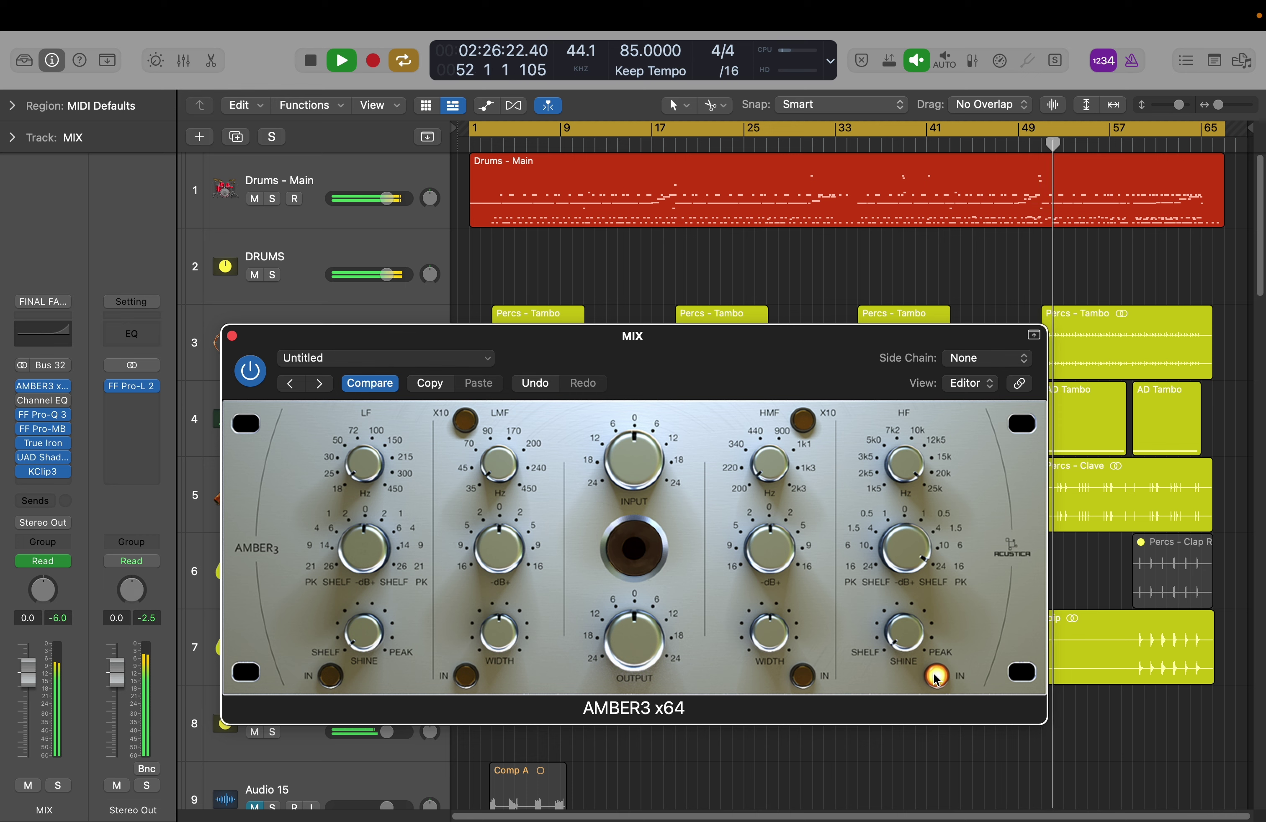
left_click(937, 676)
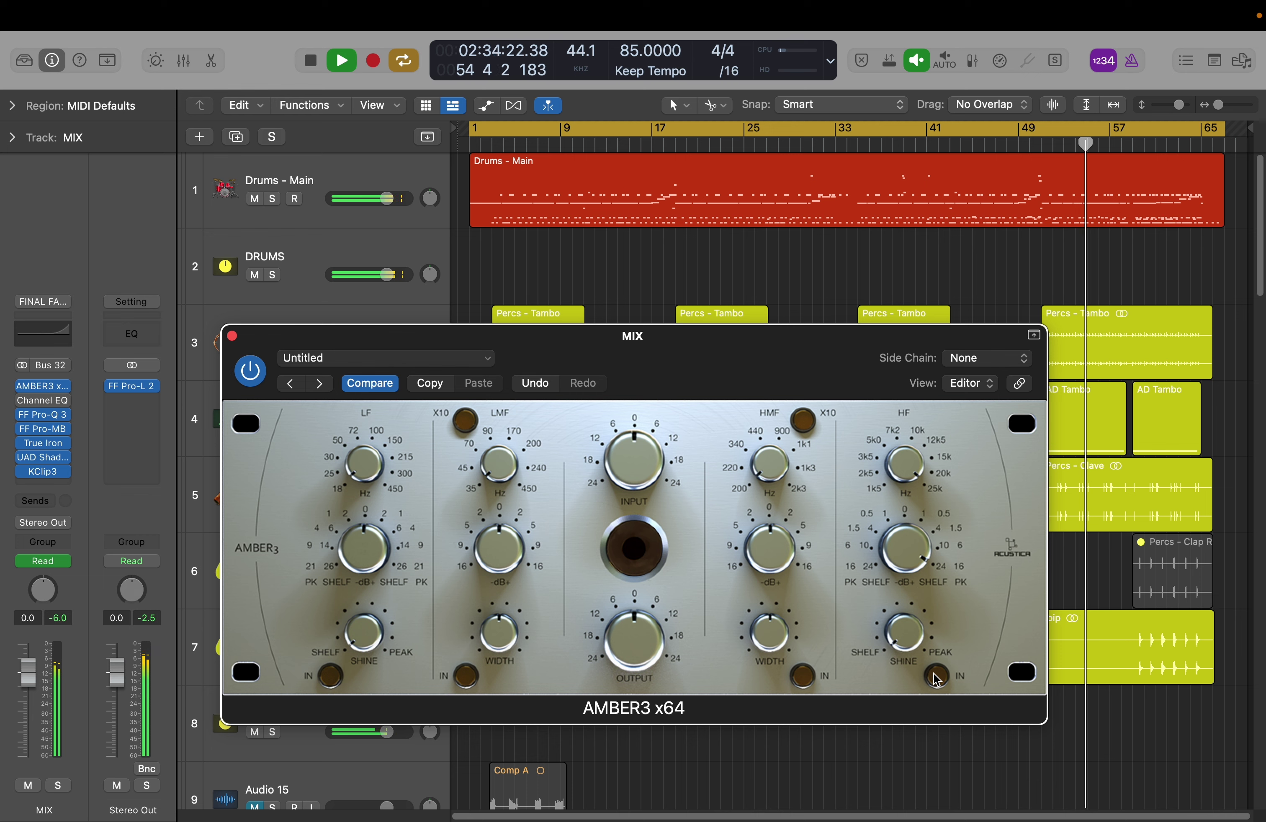
left_click(937, 676)
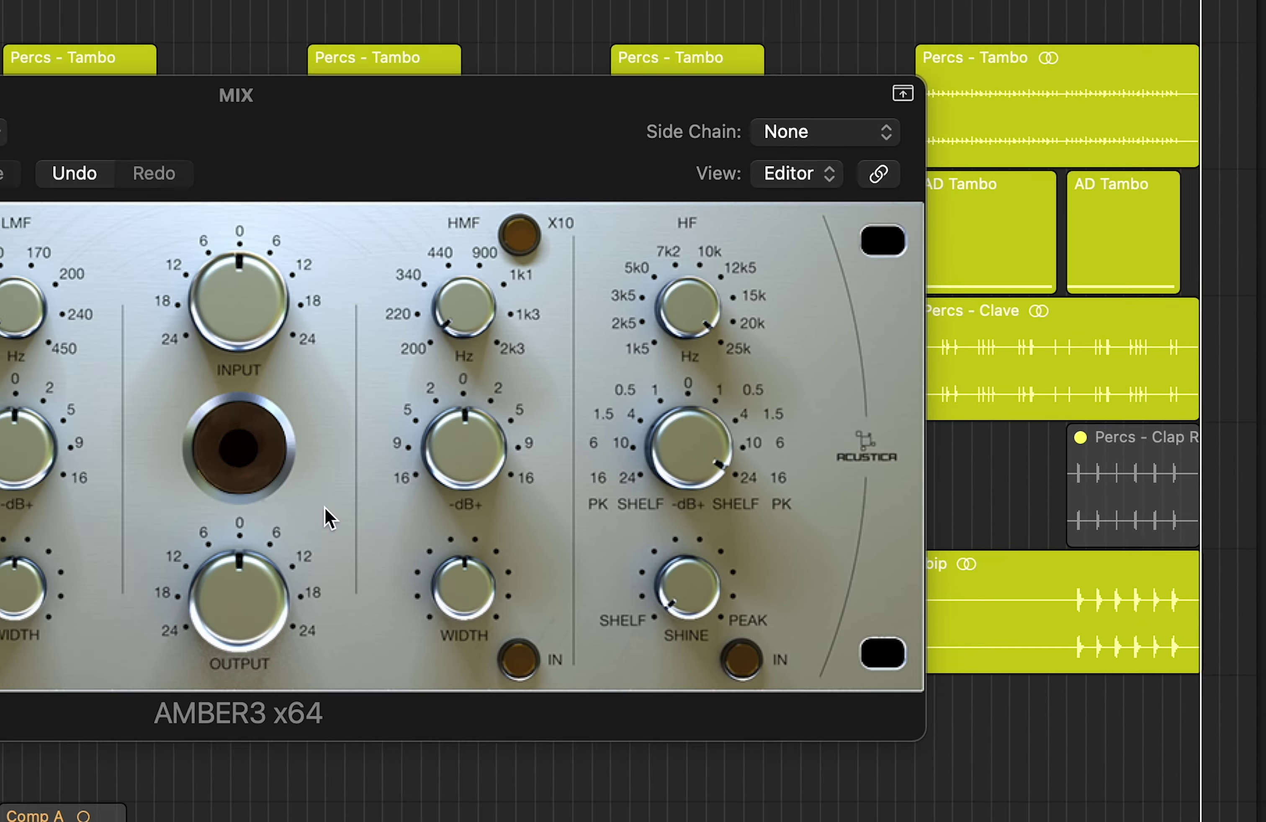
left_click(334, 625)
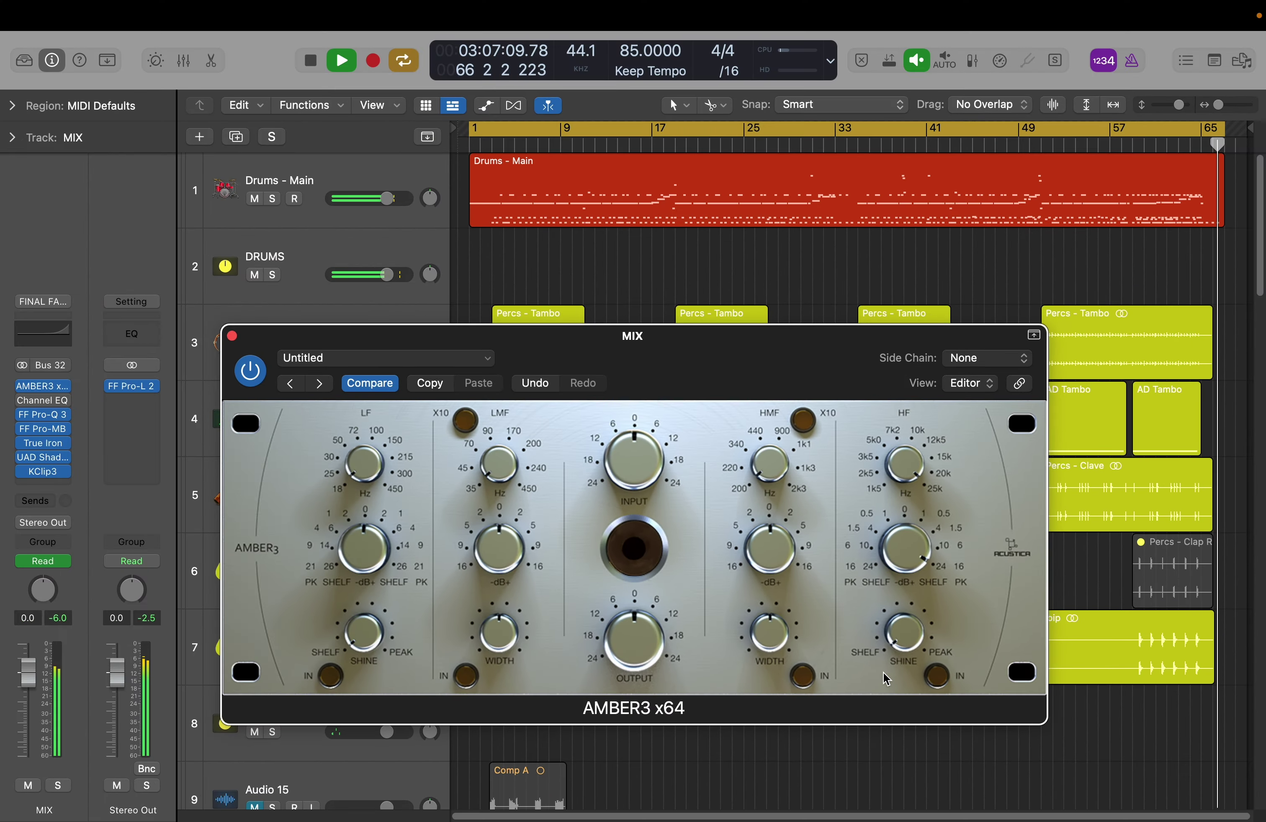
left_click(870, 671)
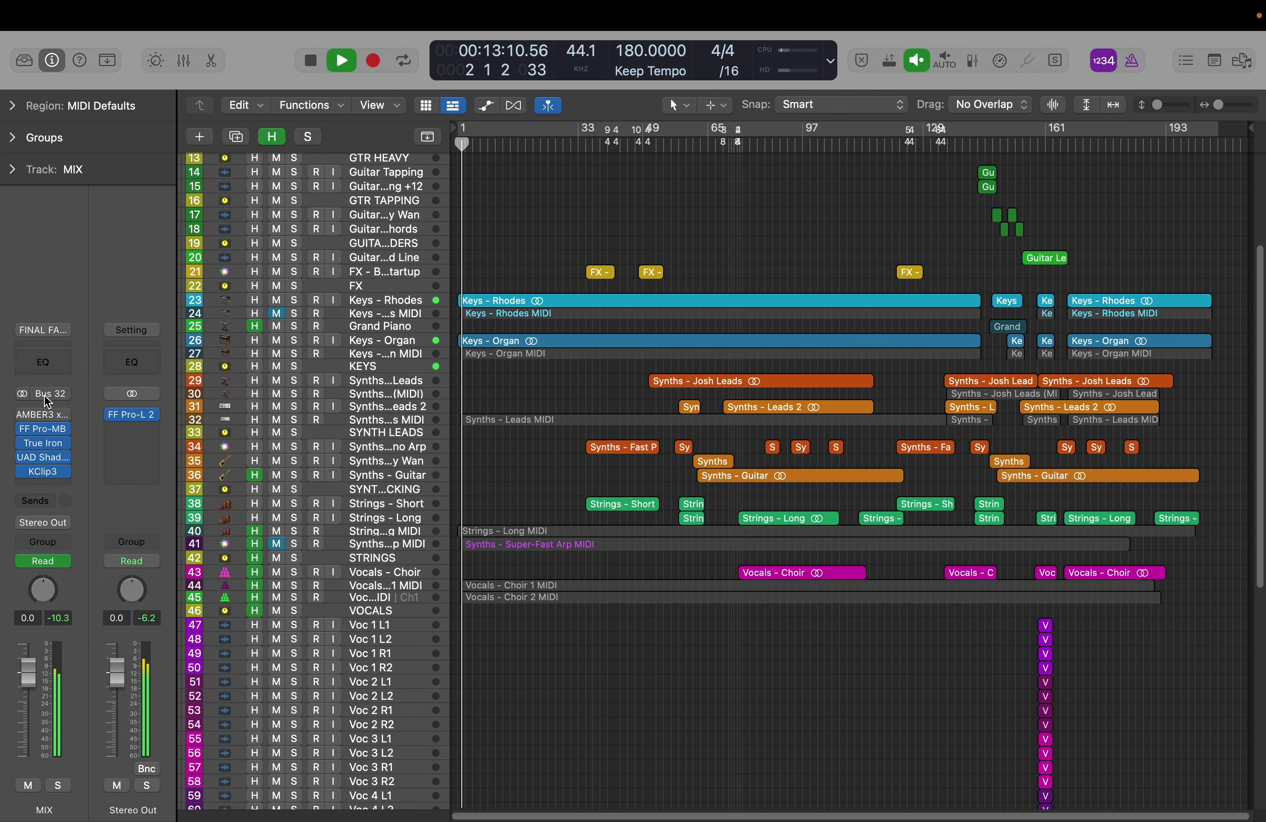
Open the AMBER3 plugin on the MIX bus and move its window down-left
left_click(22, 415)
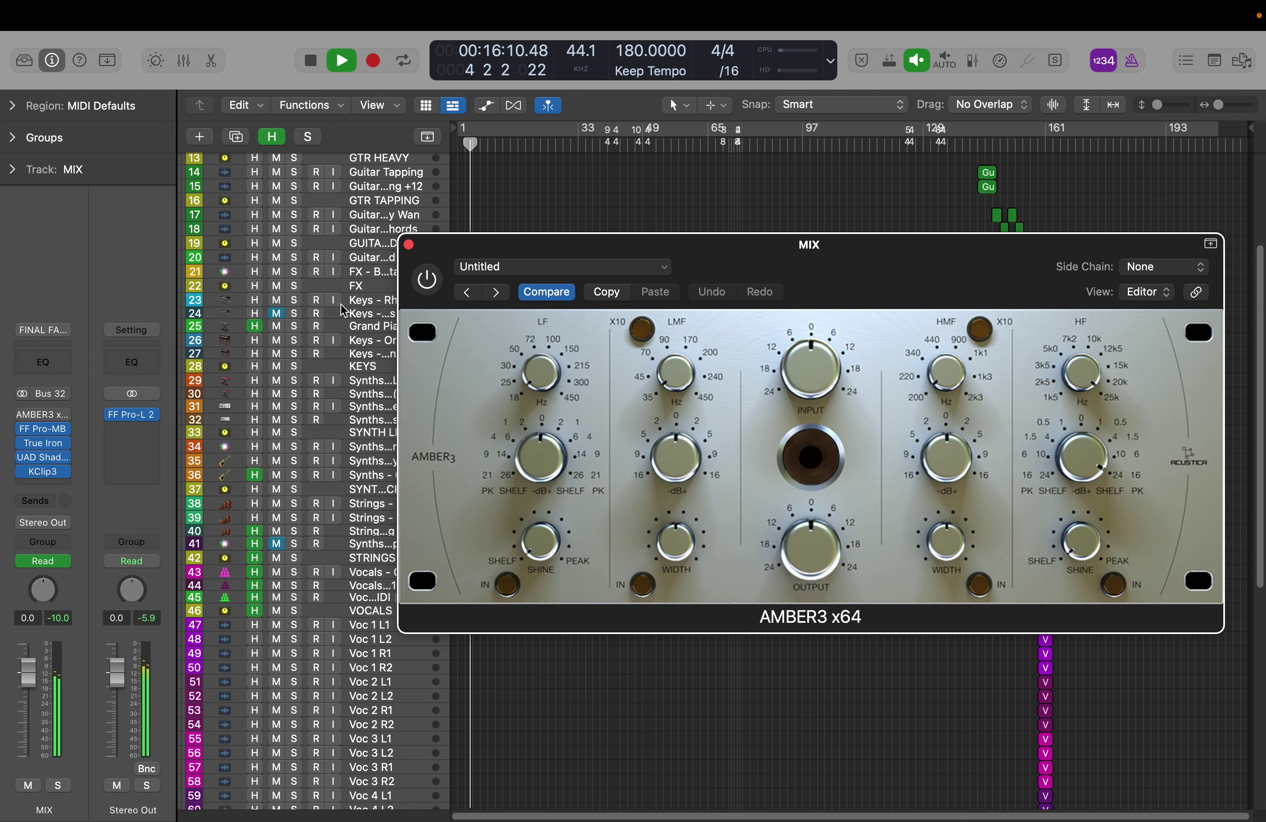
left_click_drag(792, 260, 646, 396)
scroll(596, 239, "up", 5)
scroll(596, 239, "down", 3)
Make the drum and bass track rows taller and zoom the timeline in horizontally
key("super+Down")
key("super+Down")
scroll(596, 239, "up", 15)
key("super+Right")
key("super+Right")
key("super+Right")
key("super+Right")
key("super+Right")
scroll(595, 254, "up", 2)
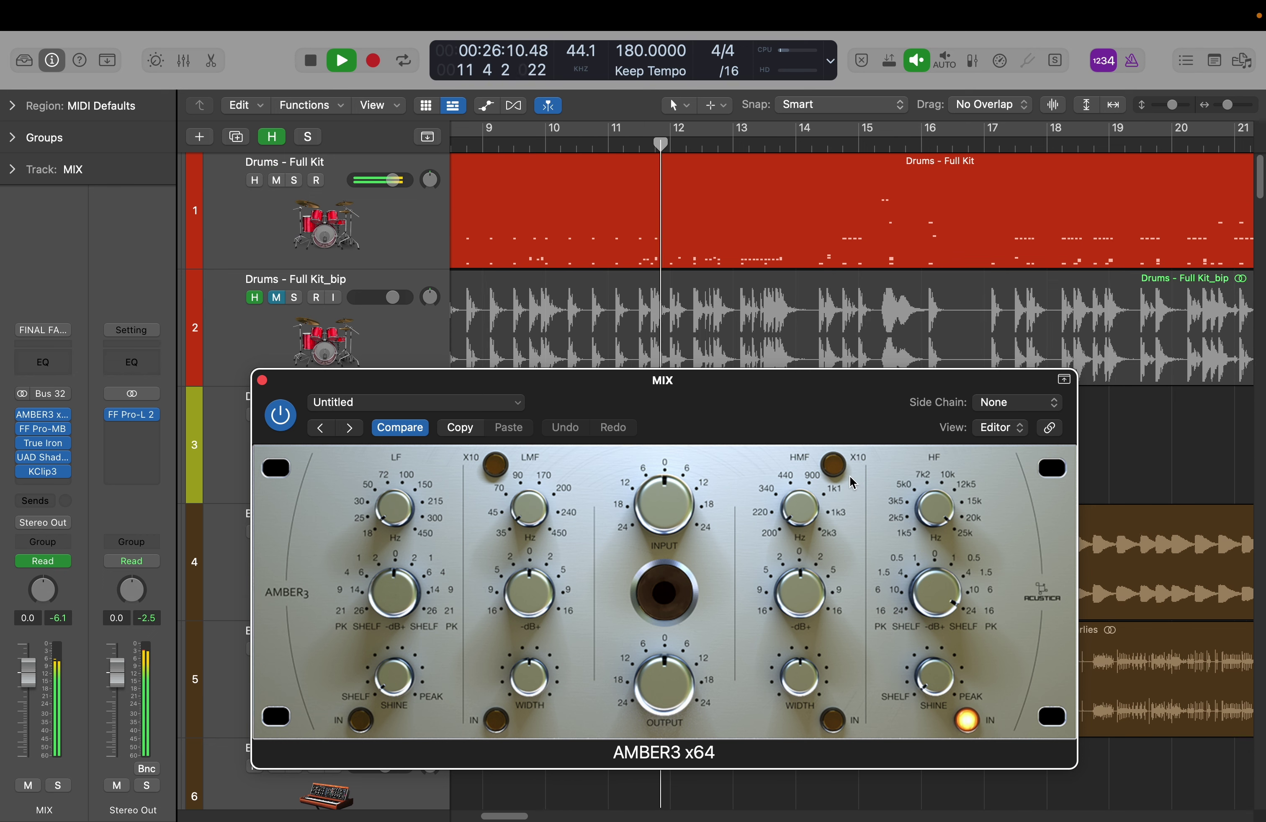
Reposition the AMBER3 window over the tracks and zoom the timeline in further
left_click_drag(815, 381, 820, 138)
key("cmd+Right")
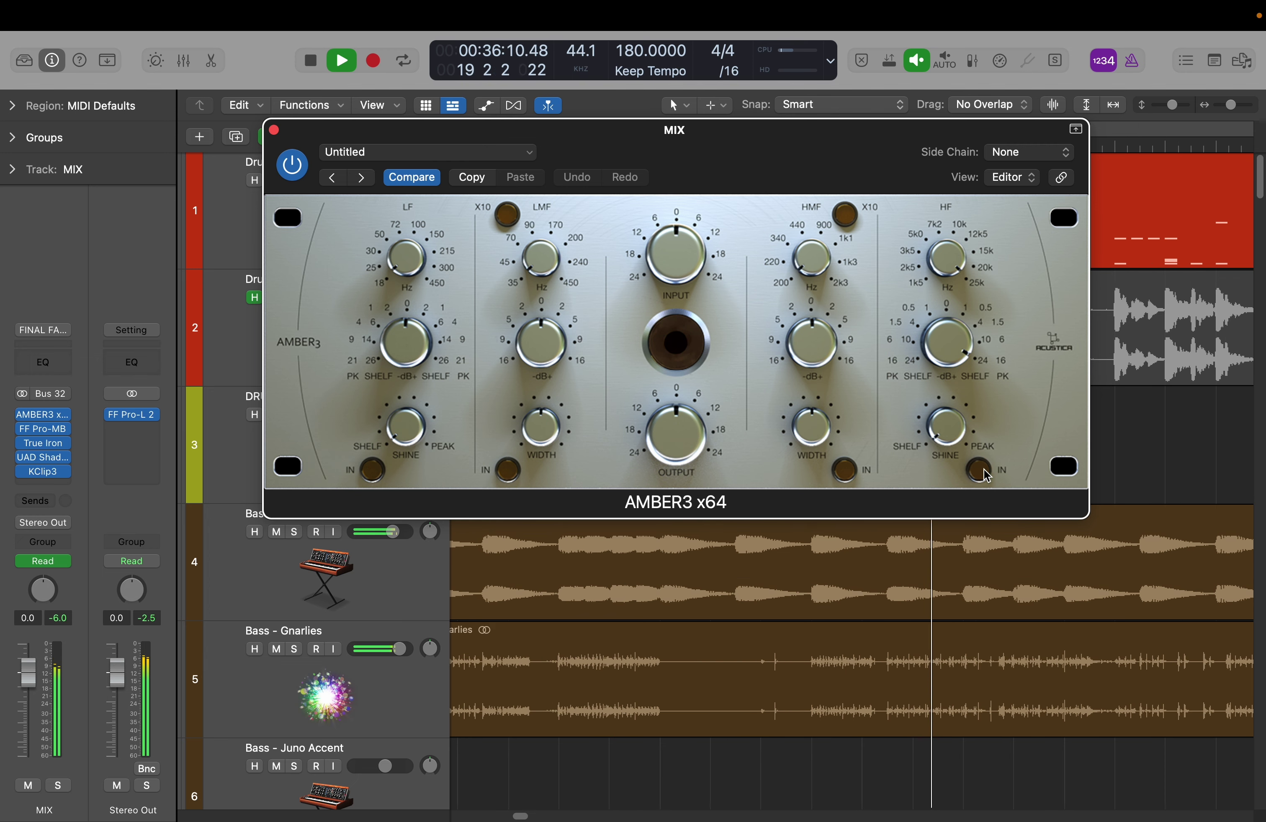
left_click_drag(779, 171, 780, 436)
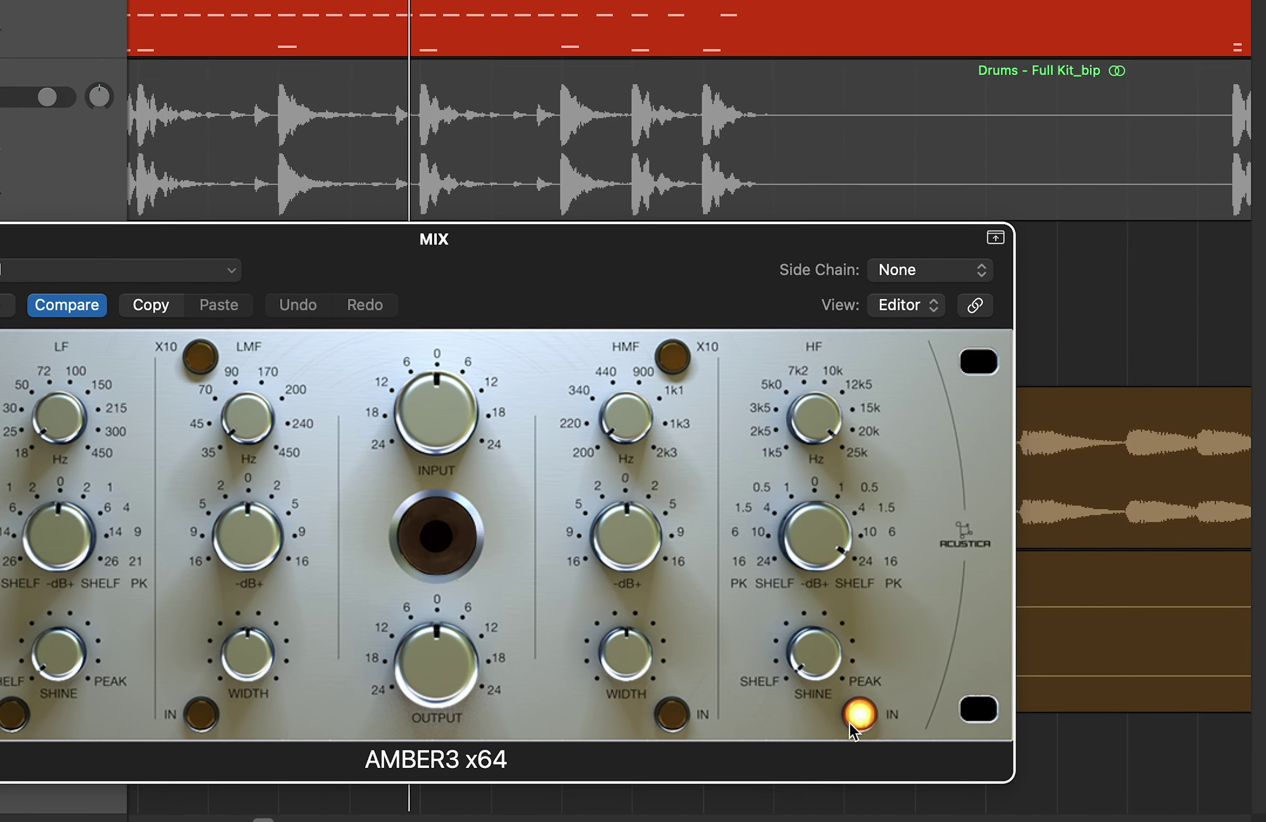
Toggle the AMBER3 HF shelf boost off and on repeatedly during playback to compare
left_click(905, 726)
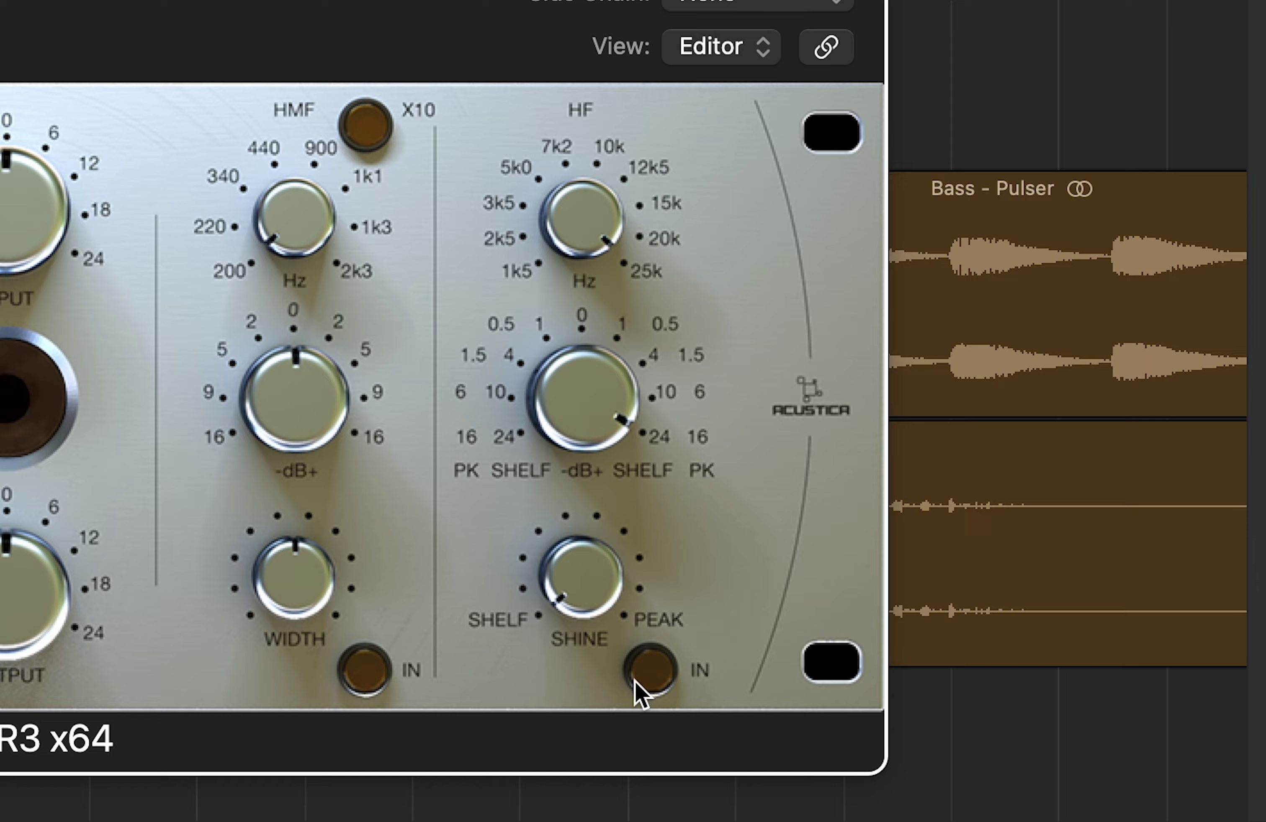
left_click(709, 694)
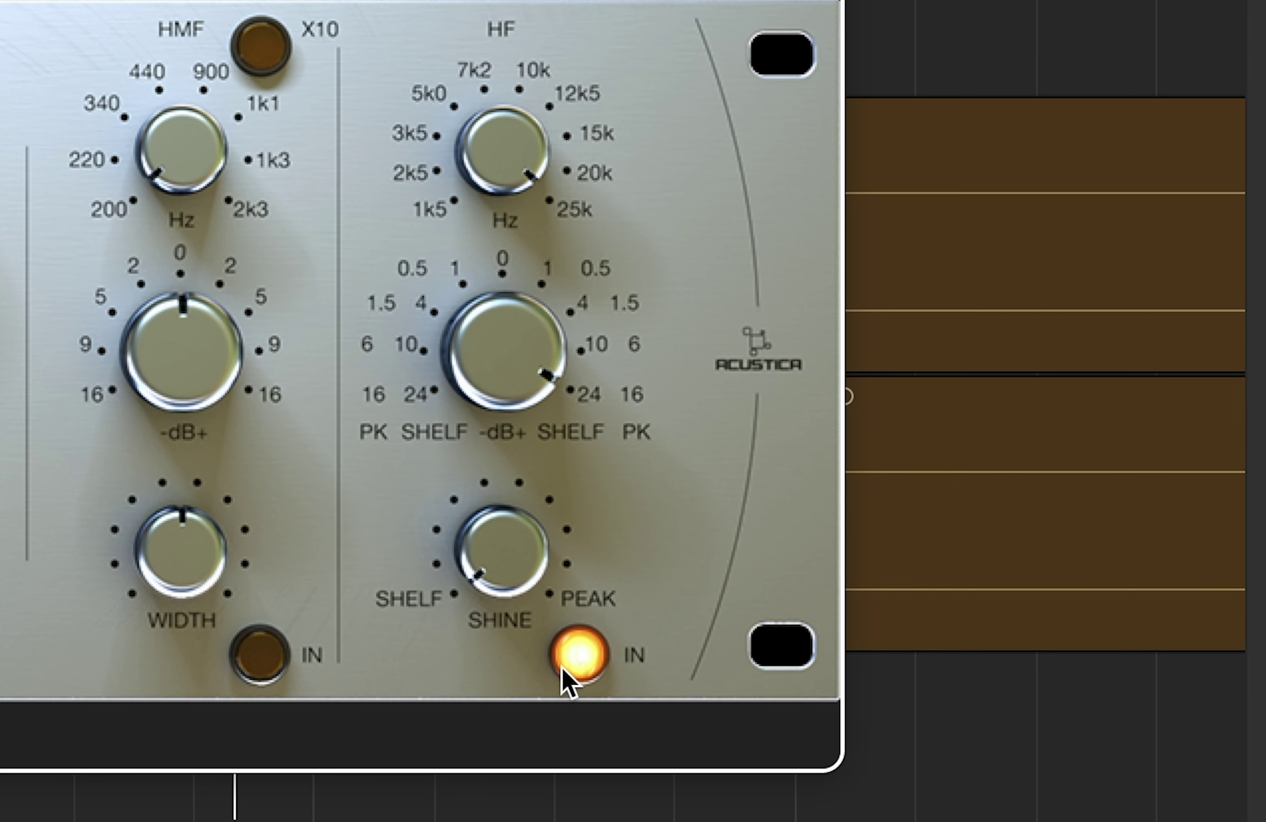
left_click(561, 668)
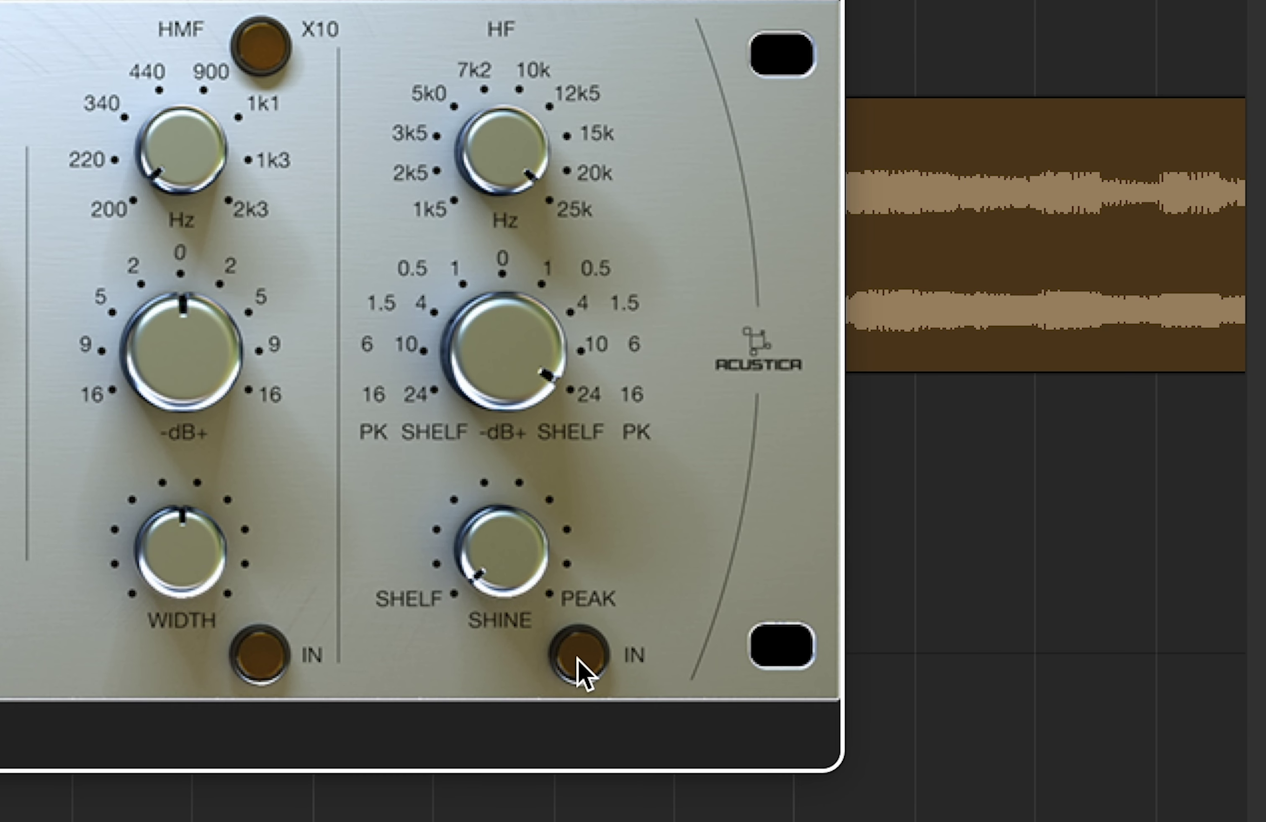
left_click(577, 660)
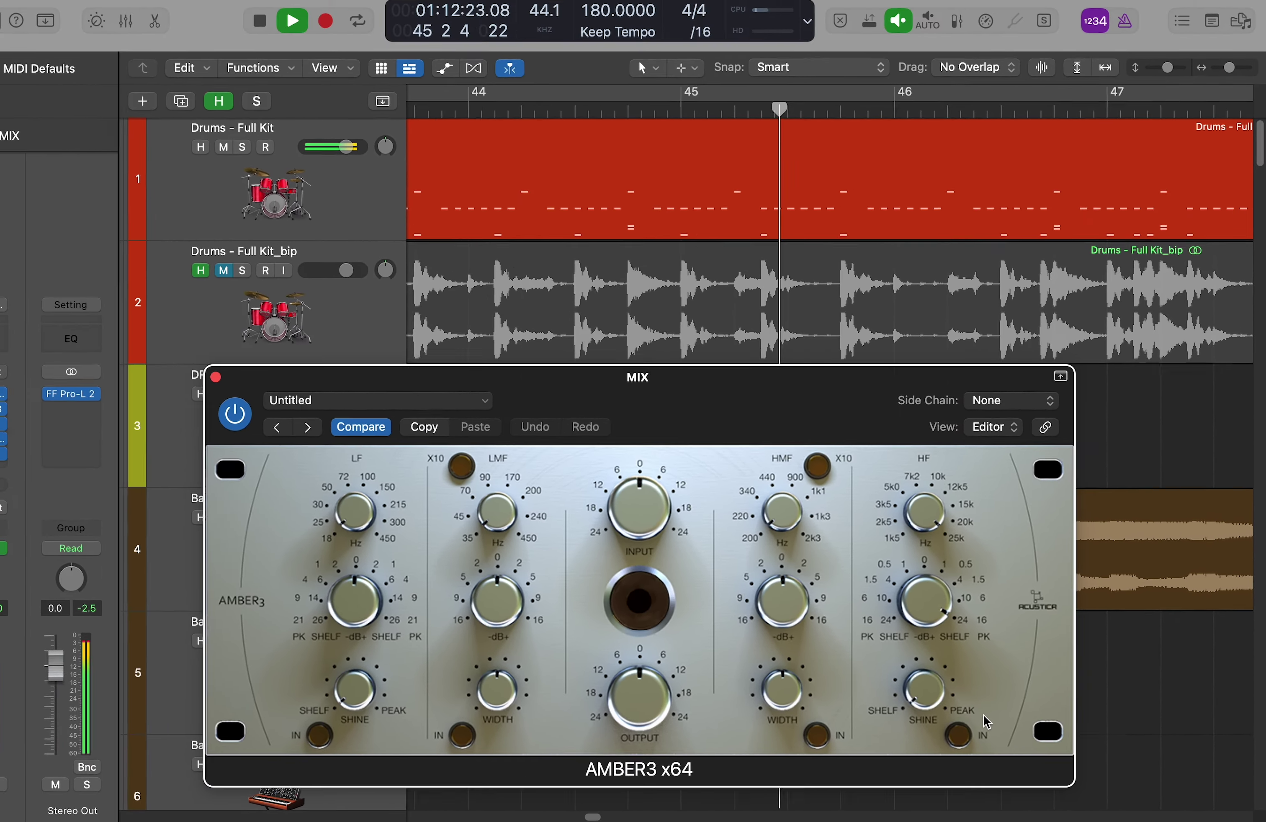
left_click(771, 691)
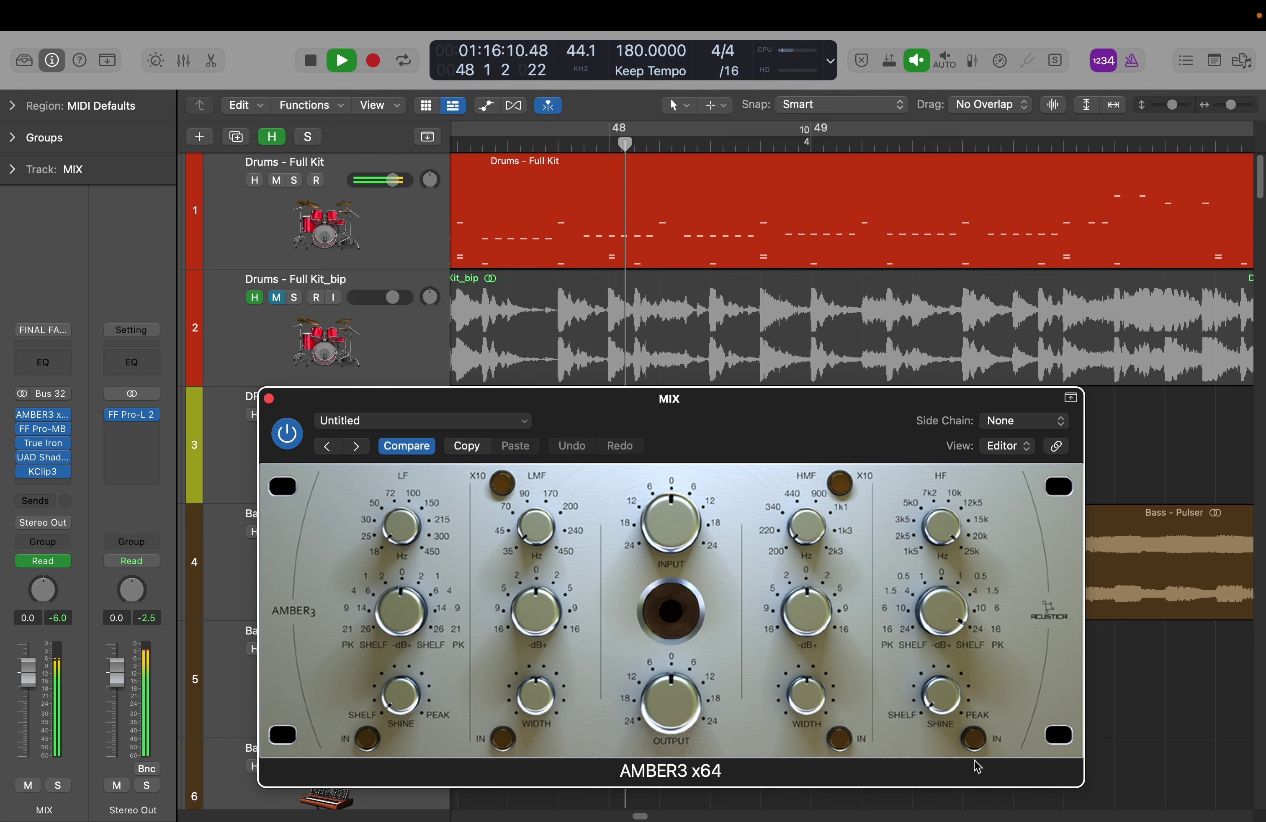
left_click(975, 739)
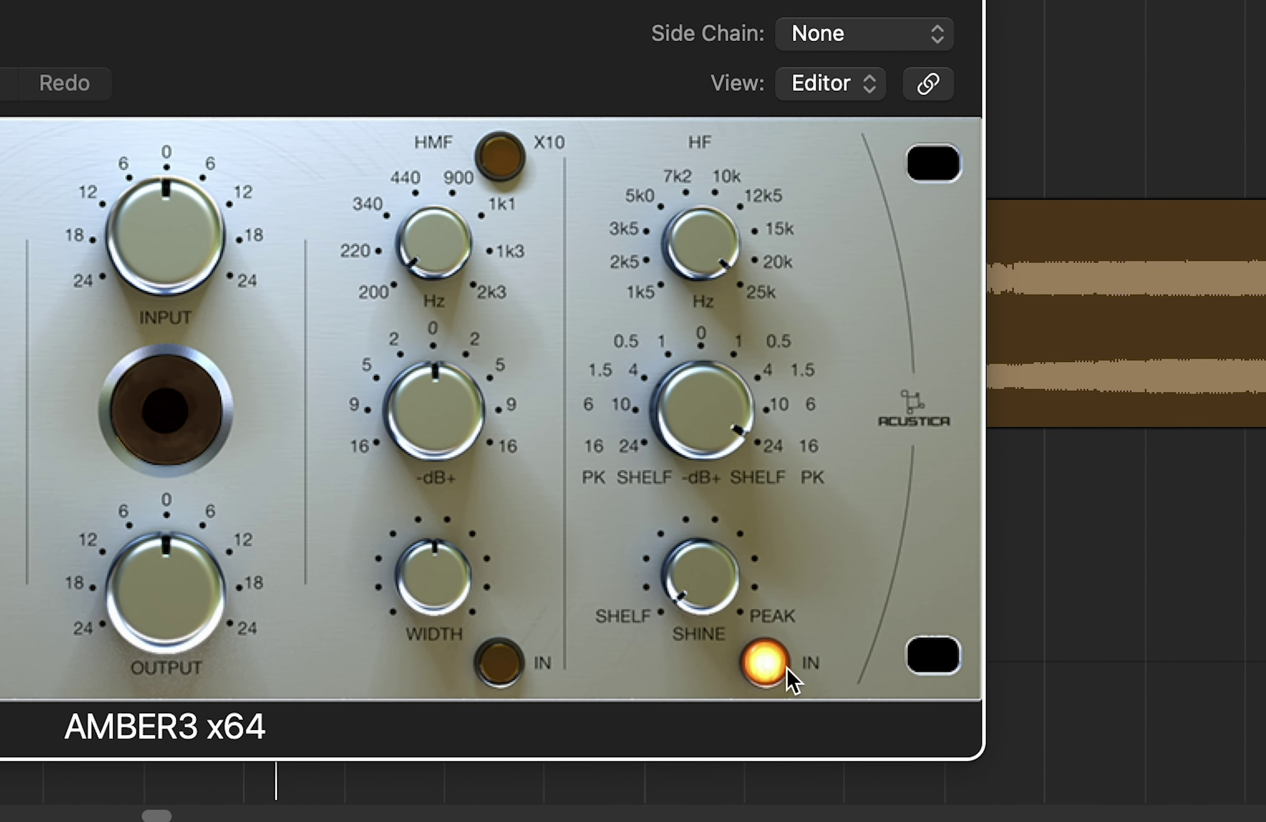
left_click(836, 684)
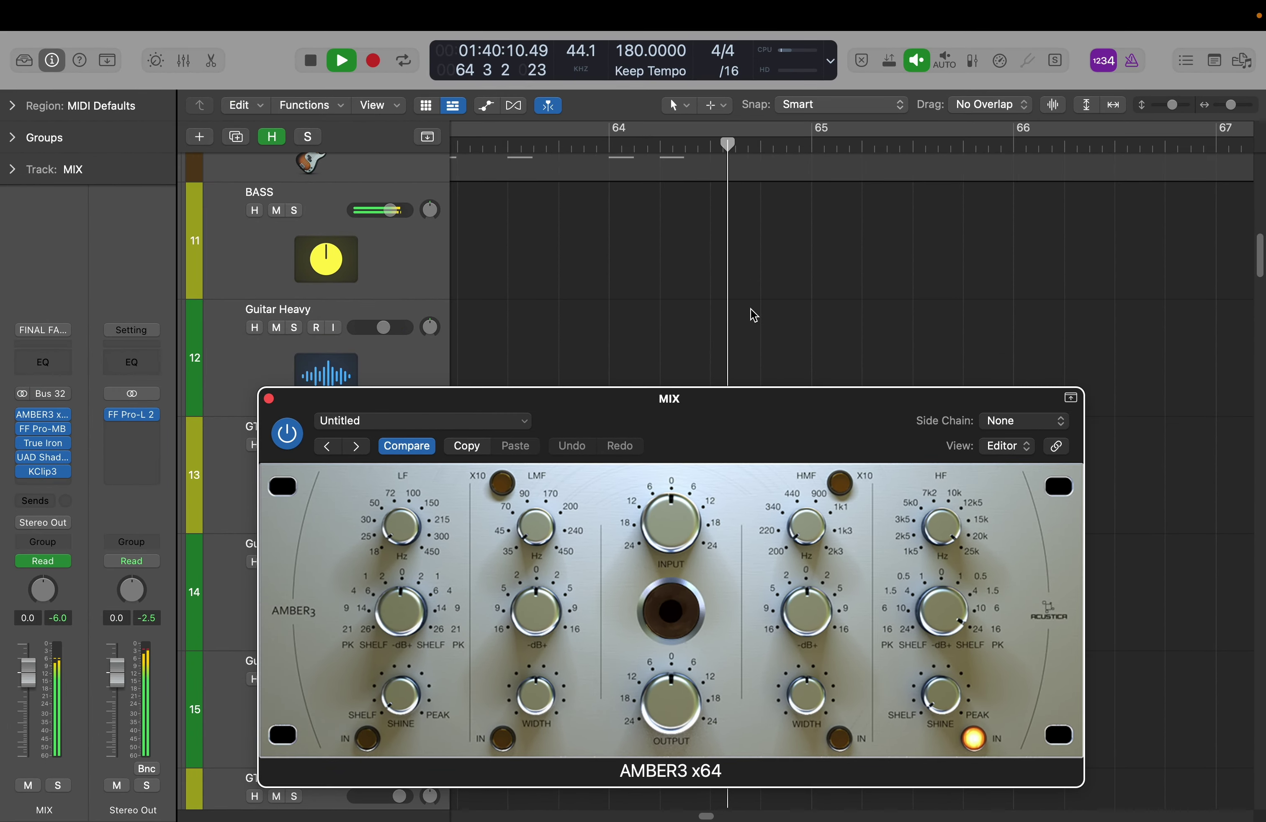
Zoom the timeline out, then bypass and restore the HF shelf boost
scroll(751, 310, "down", 3)
scroll(753, 314, "down", 10)
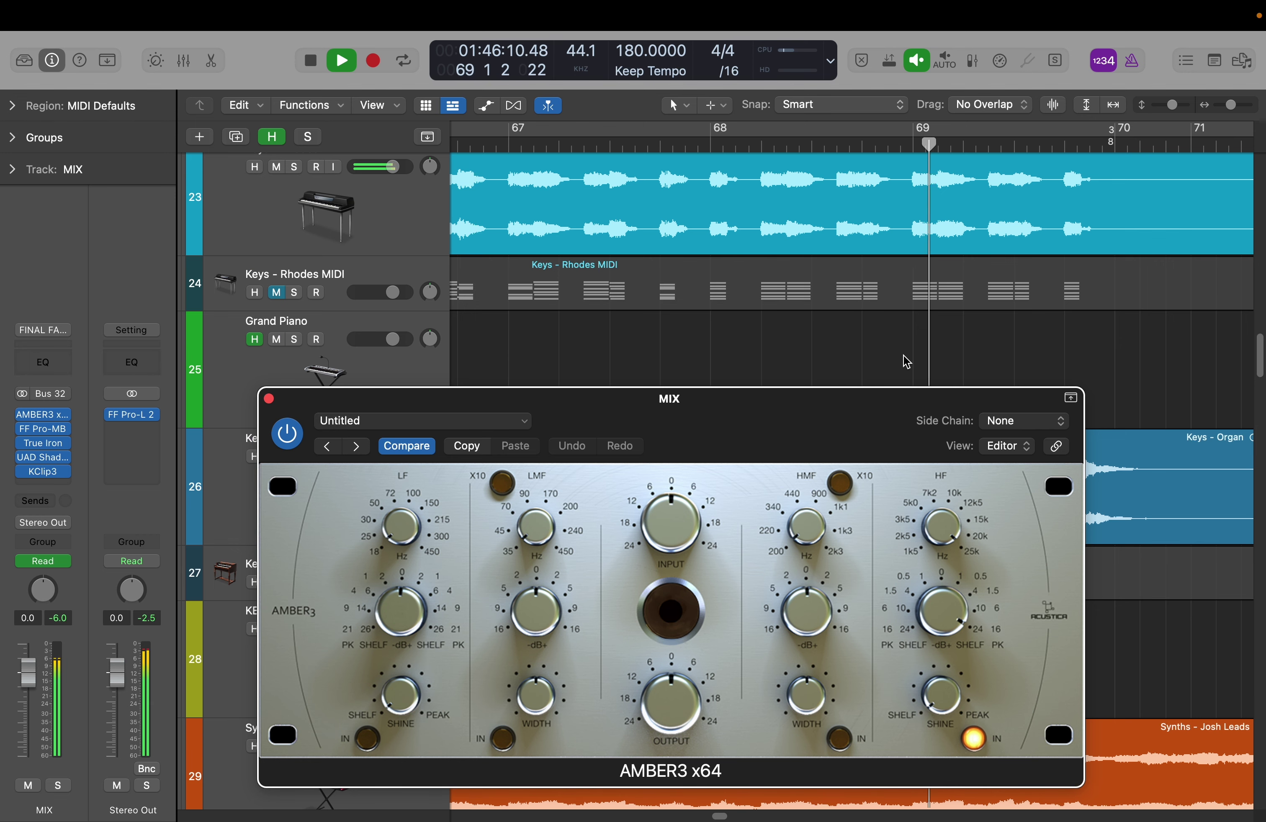
scroll(906, 362, "down", 8)
key("super+Left")
scroll(906, 362, "down", 5)
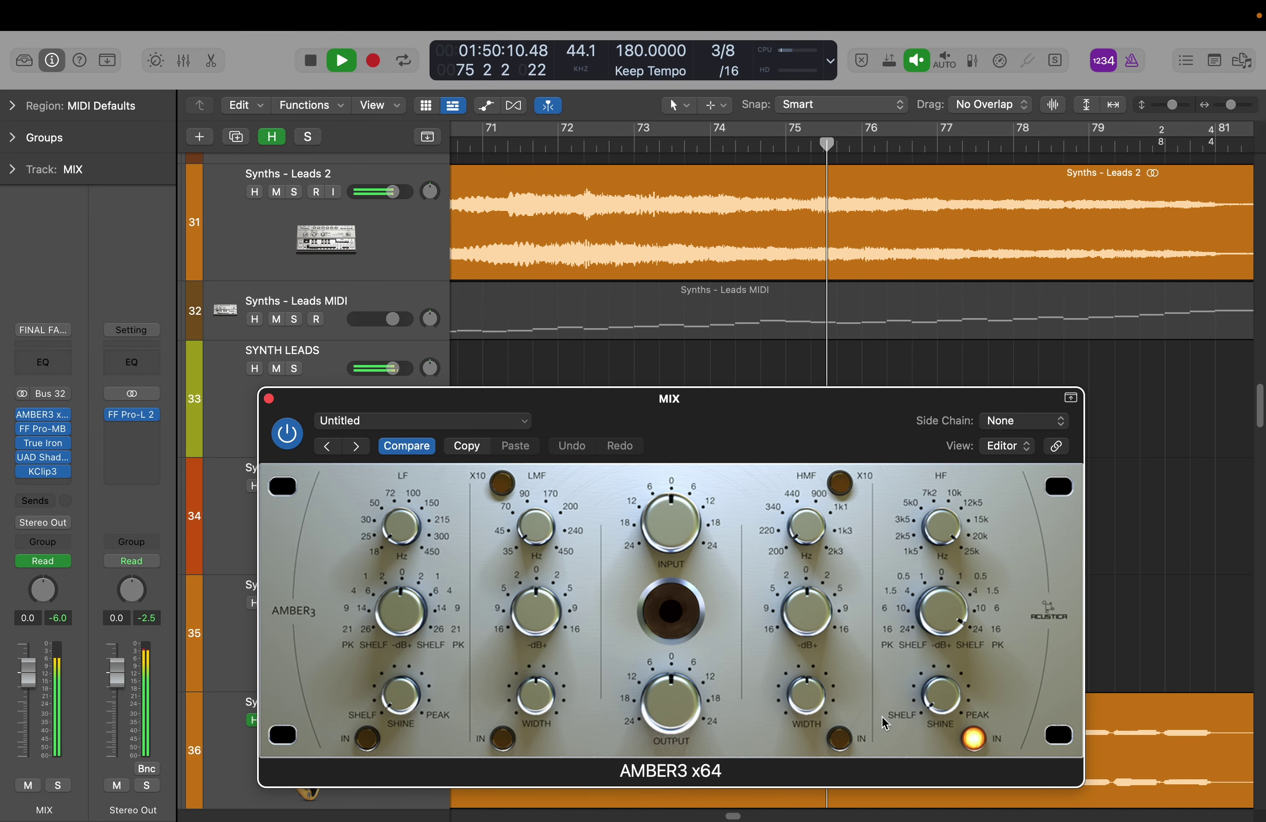
left_click(973, 740)
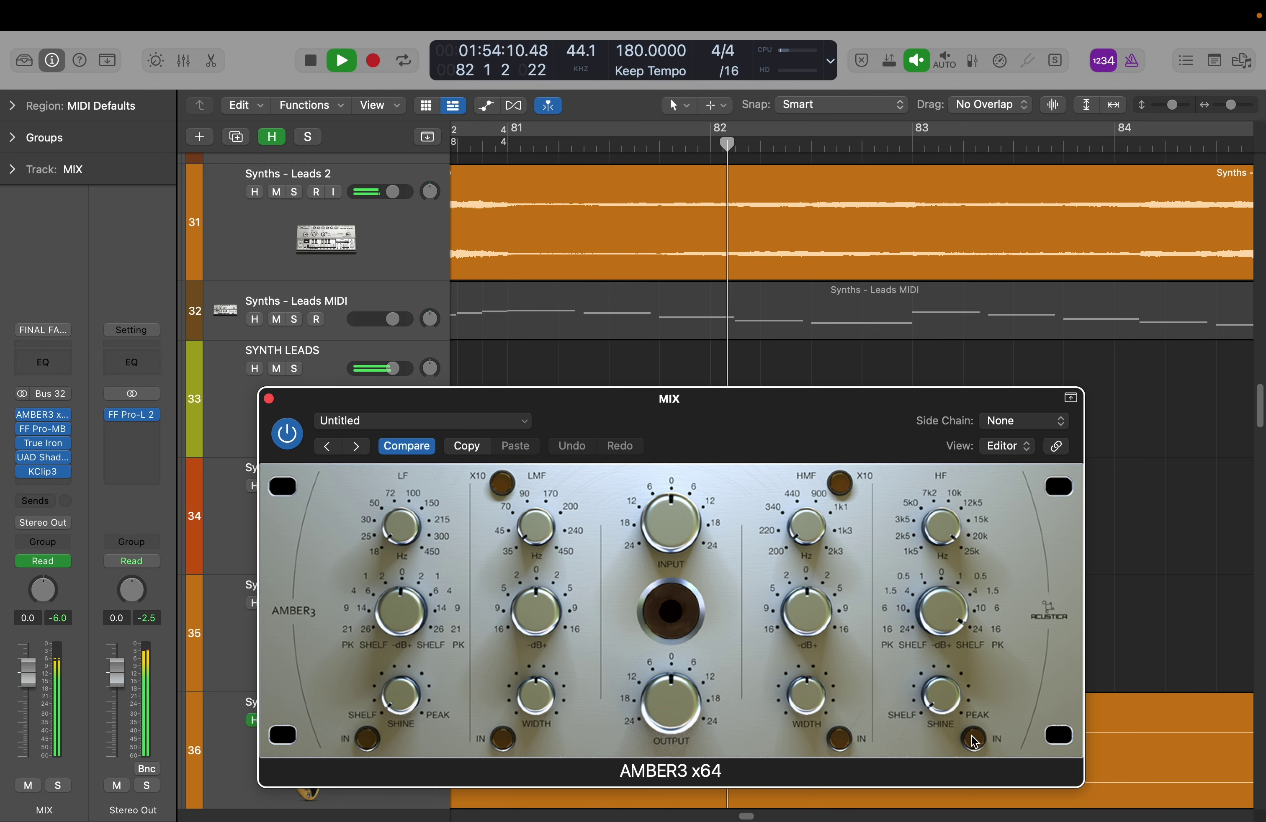
left_click(970, 743)
Move the MIX plugin window higher and zoom out to show the whole arrangement
left_click_drag(645, 398, 659, 278)
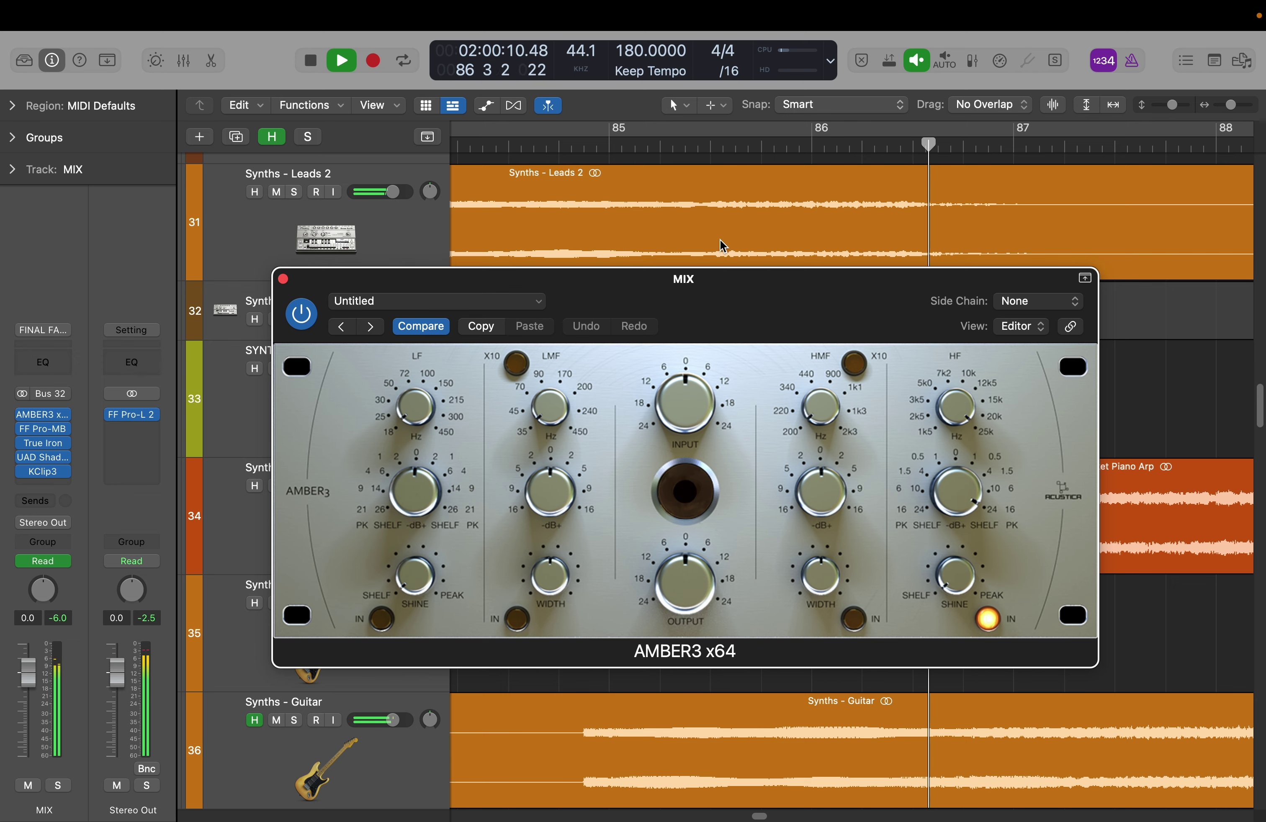
key("z")
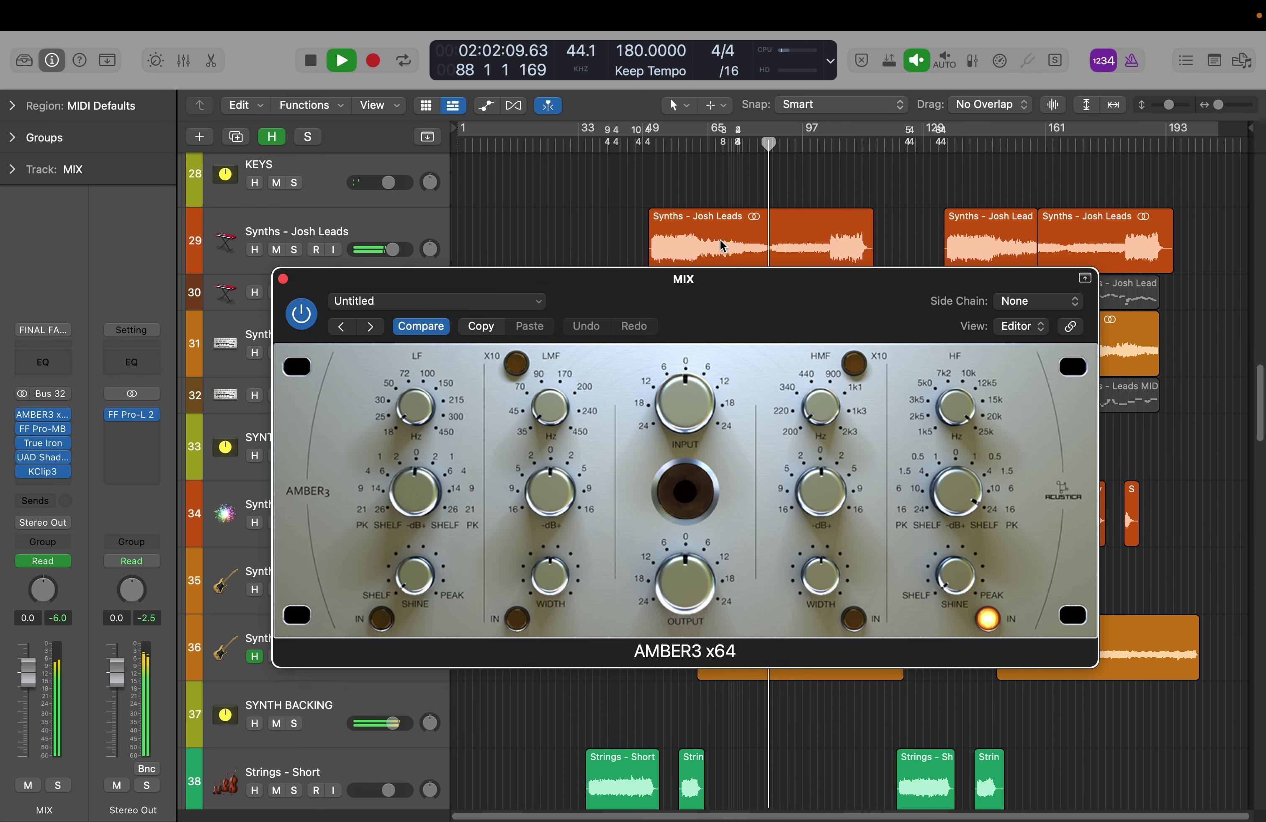
scroll(723, 246, "up", 5)
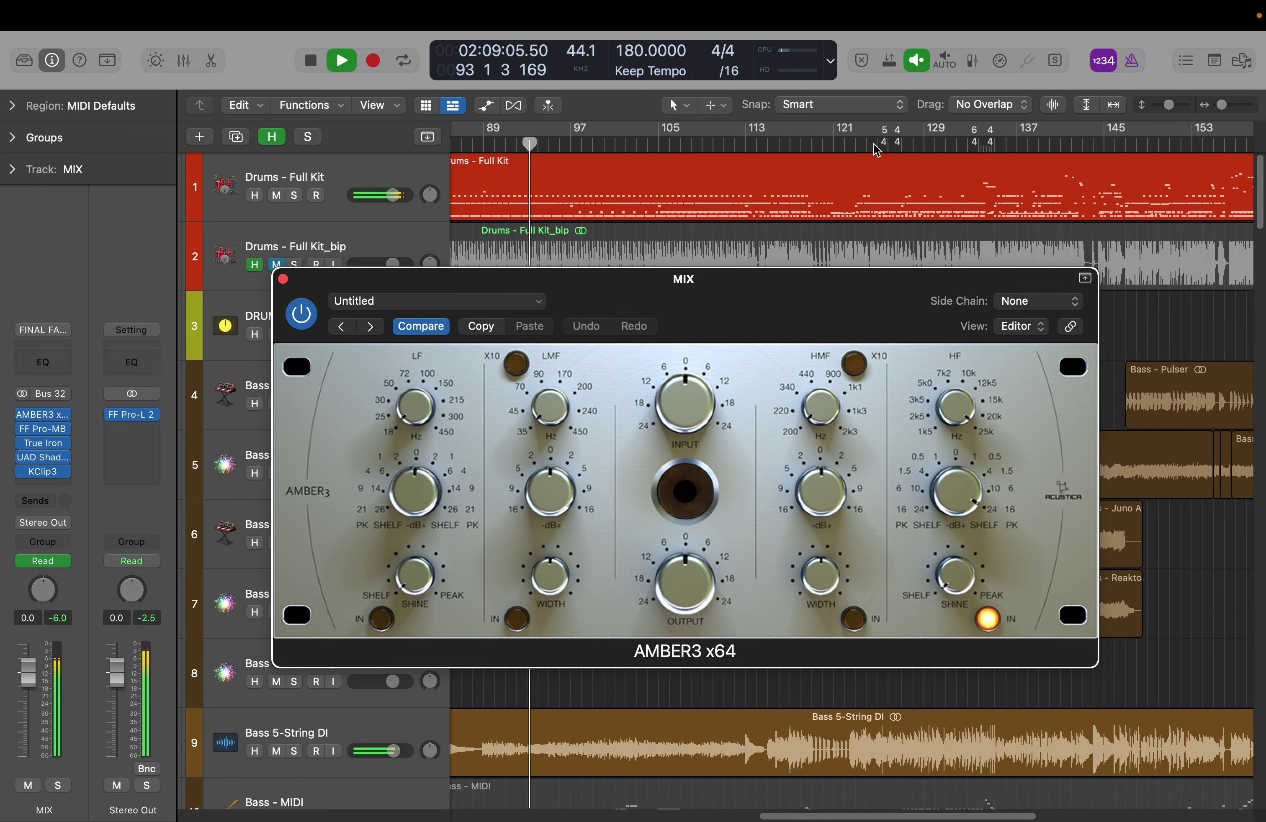
Jump playback to near bar 125 and switch the HF shelf boost back on
left_click(877, 146)
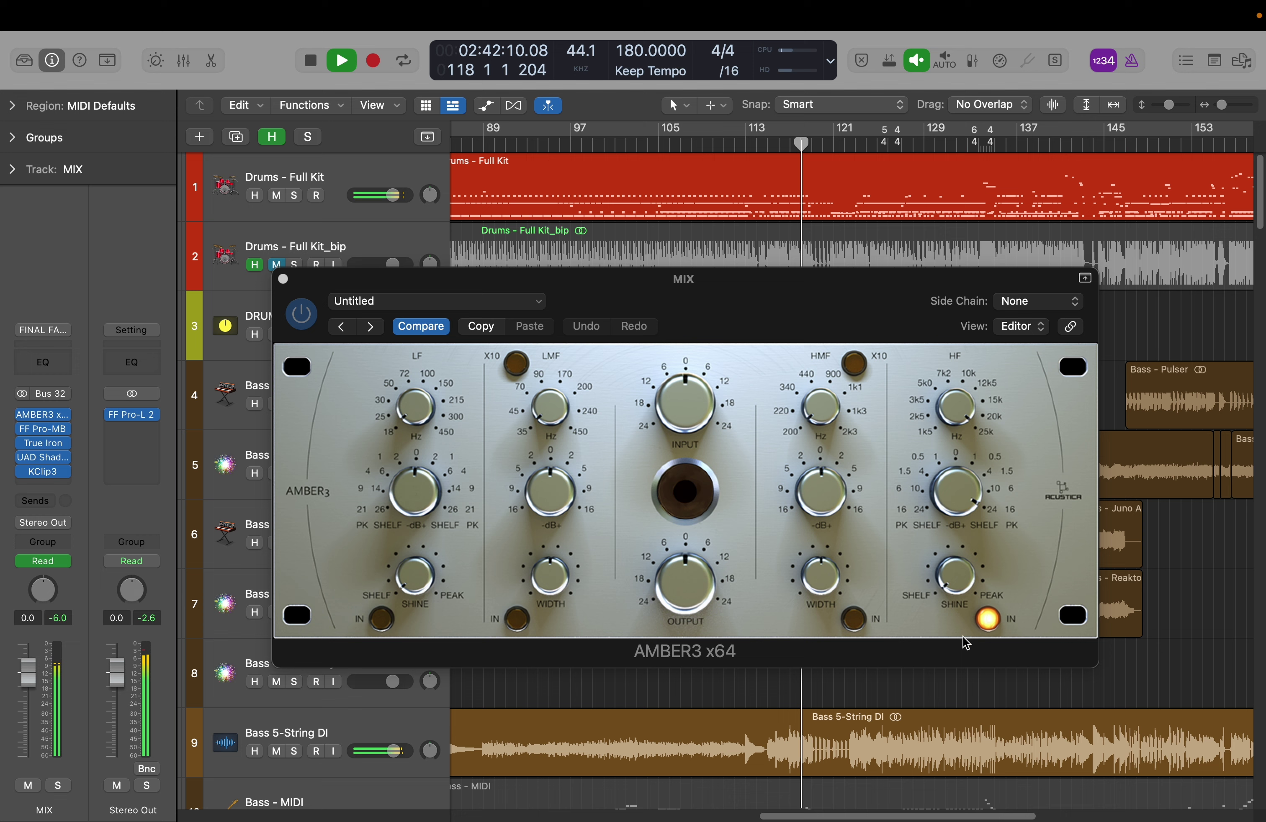
left_click(994, 618)
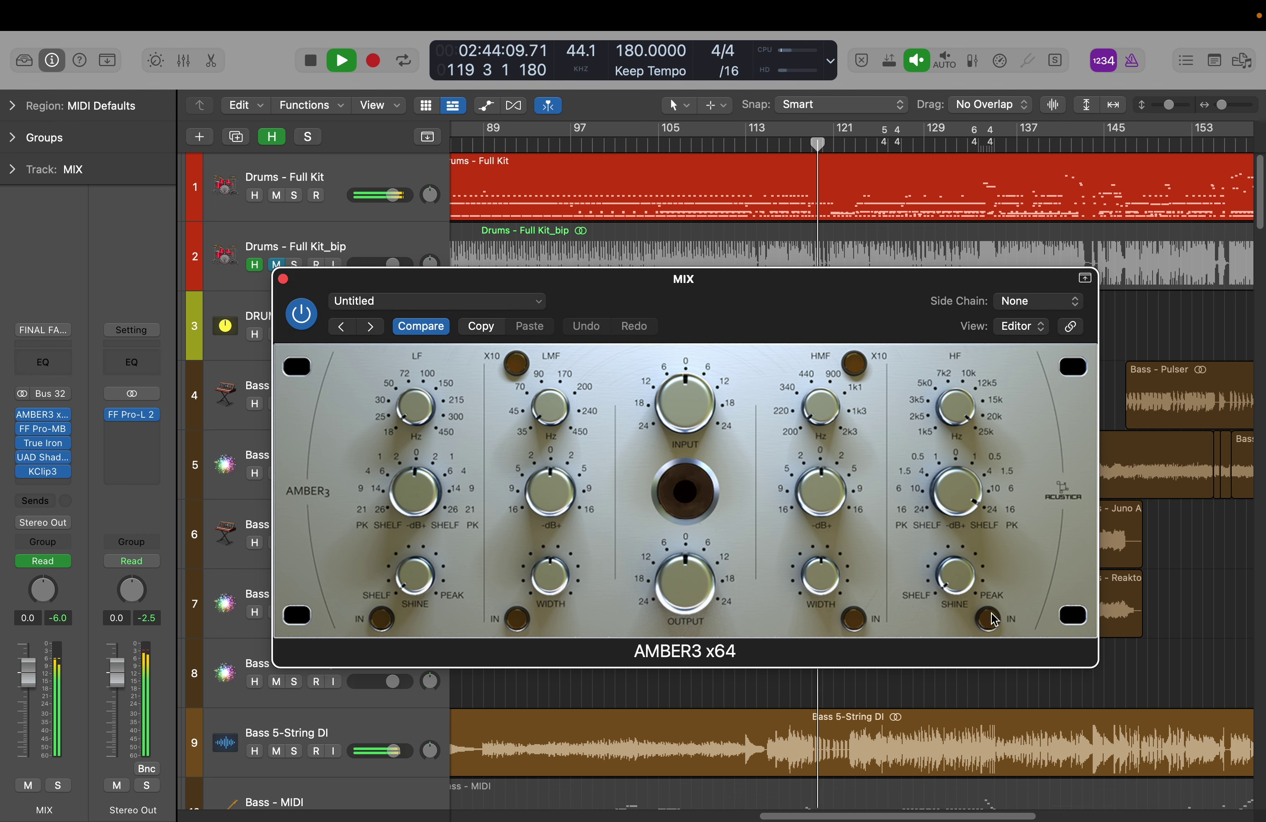
left_click(993, 617)
scroll(919, 675, "down", 5)
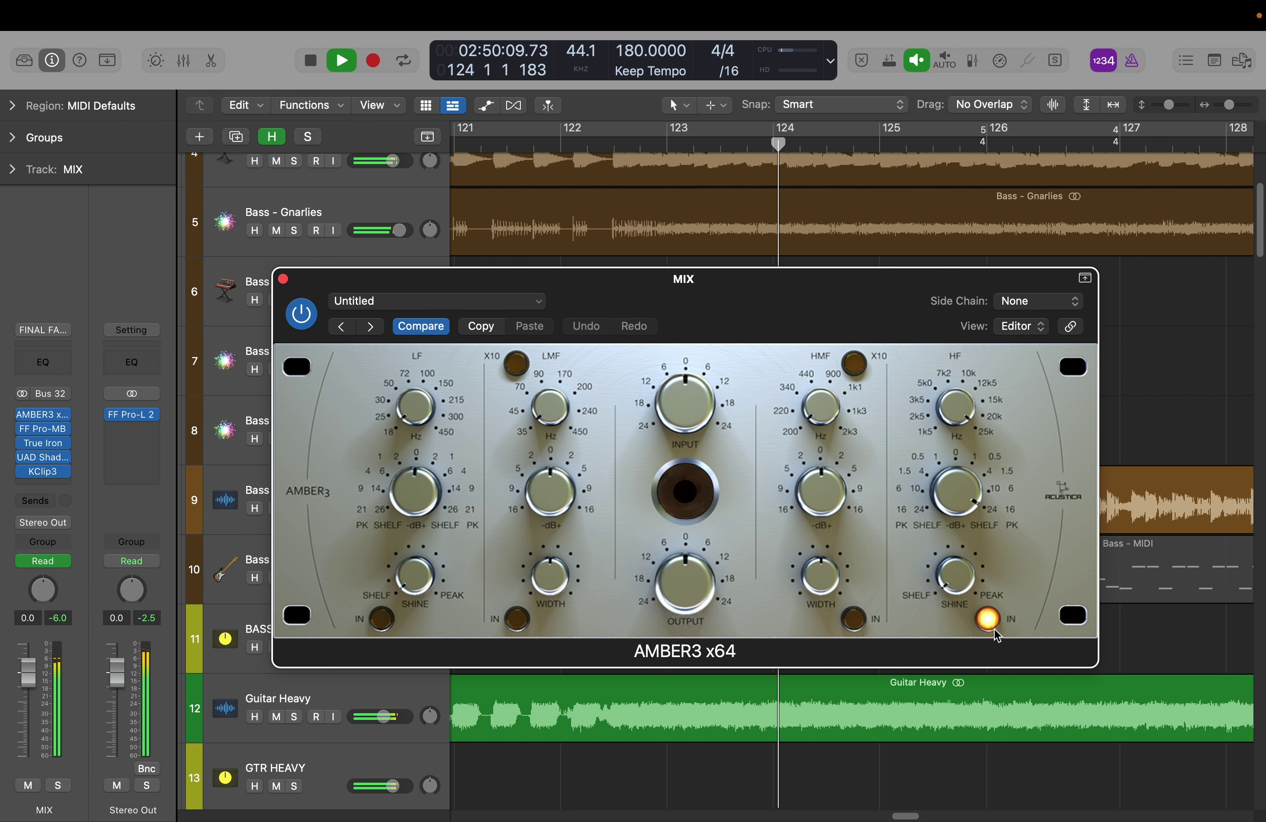
scroll(910, 230, "up", 5)
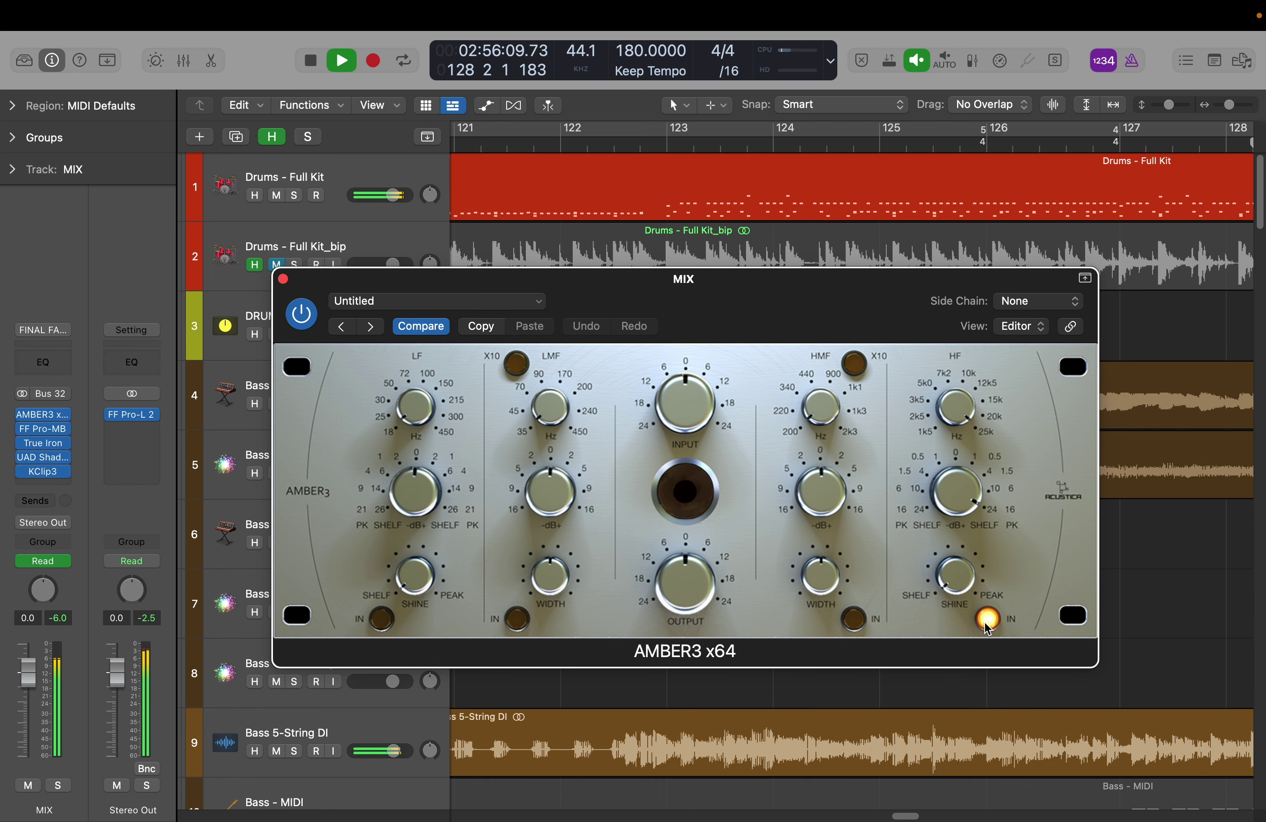
Enable Catch so the view follows the playhead, and toggle the HF boost off and on
left_click(548, 105)
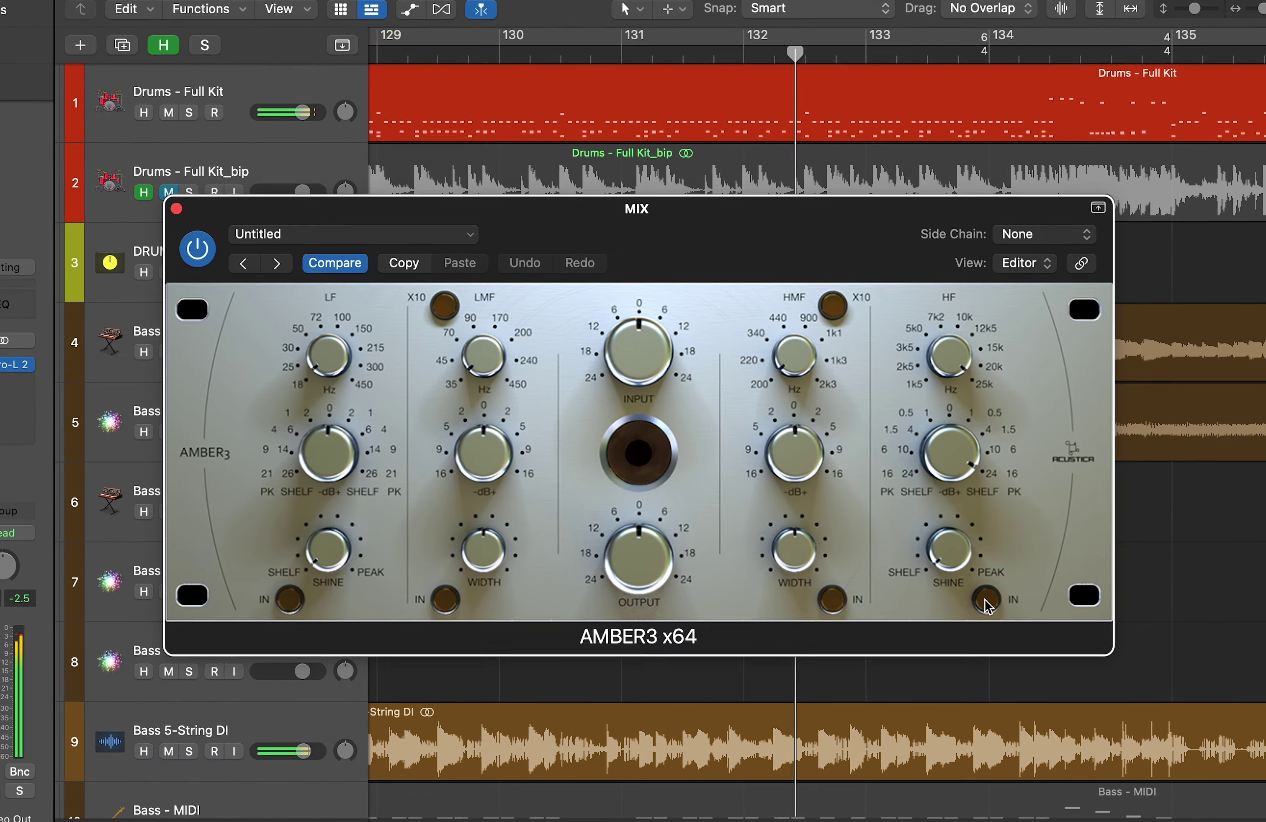
left_click(987, 622)
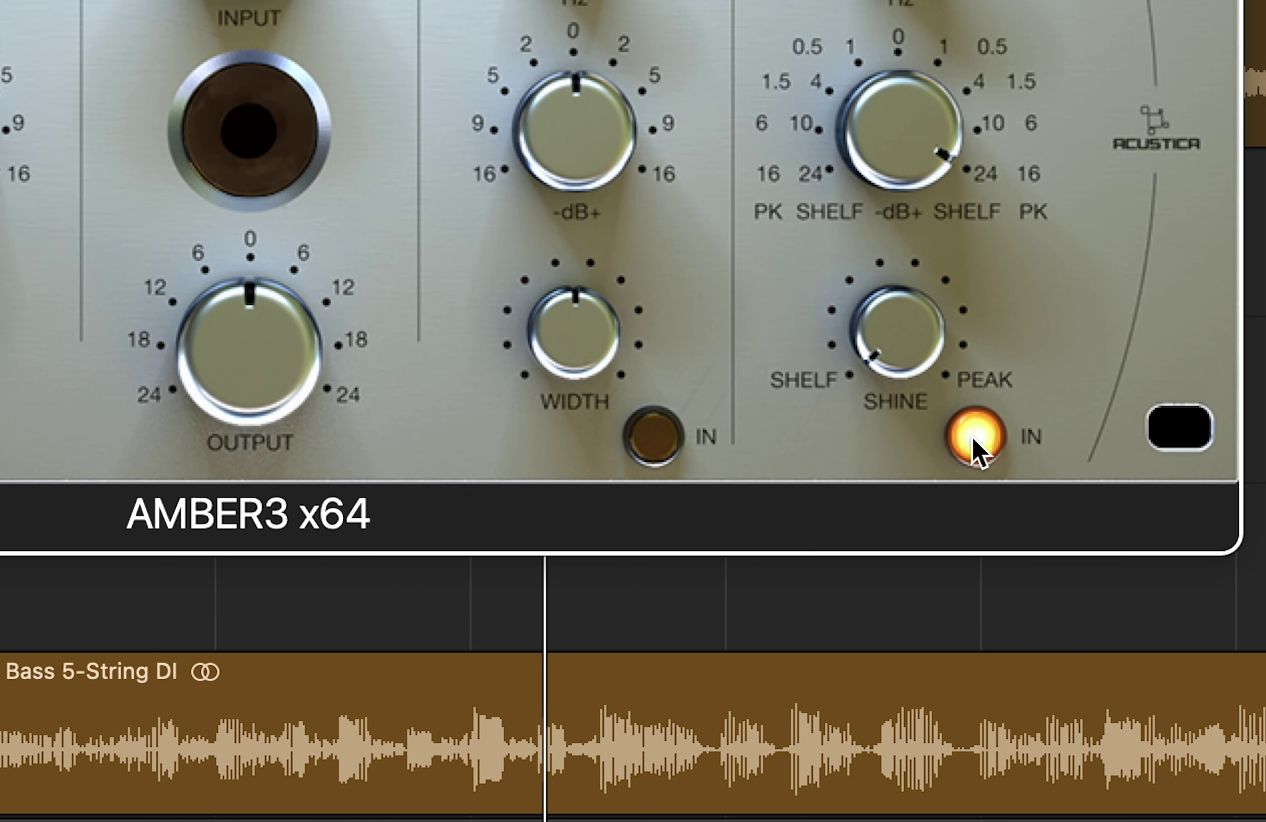
left_click(973, 438)
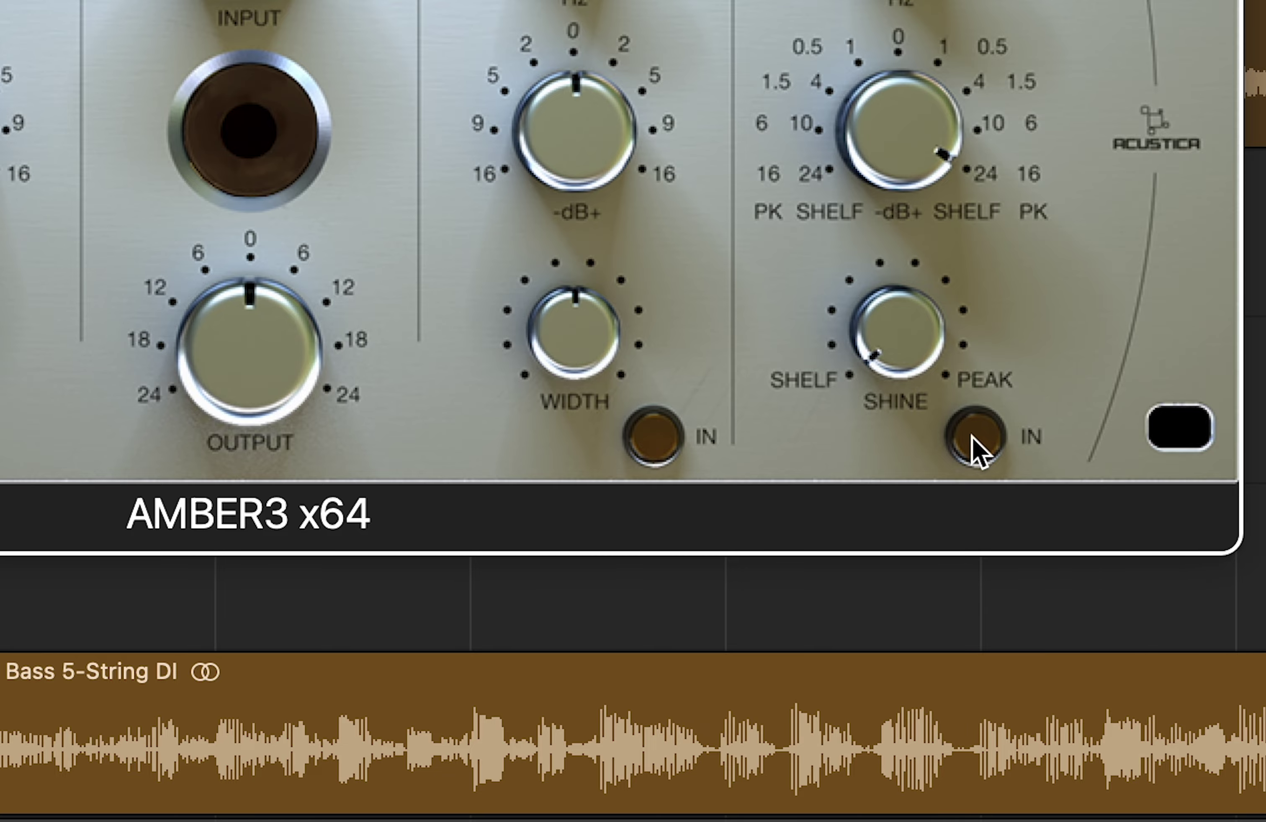
left_click(973, 438)
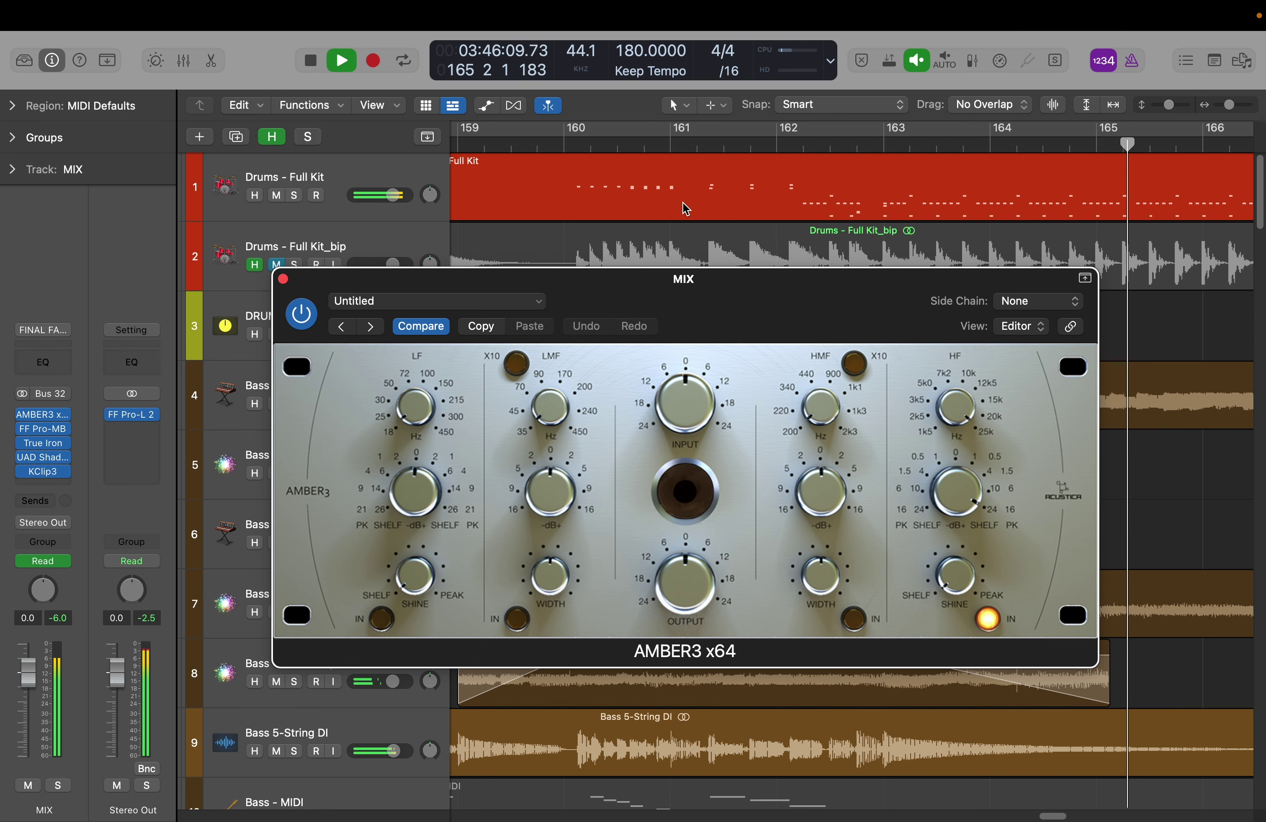
Zoom out, select the Drums - Full Kit track, and open its GAINSTATION2 plugin
scroll(684, 206, "down", 5)
scroll(683, 206, "down", 10)
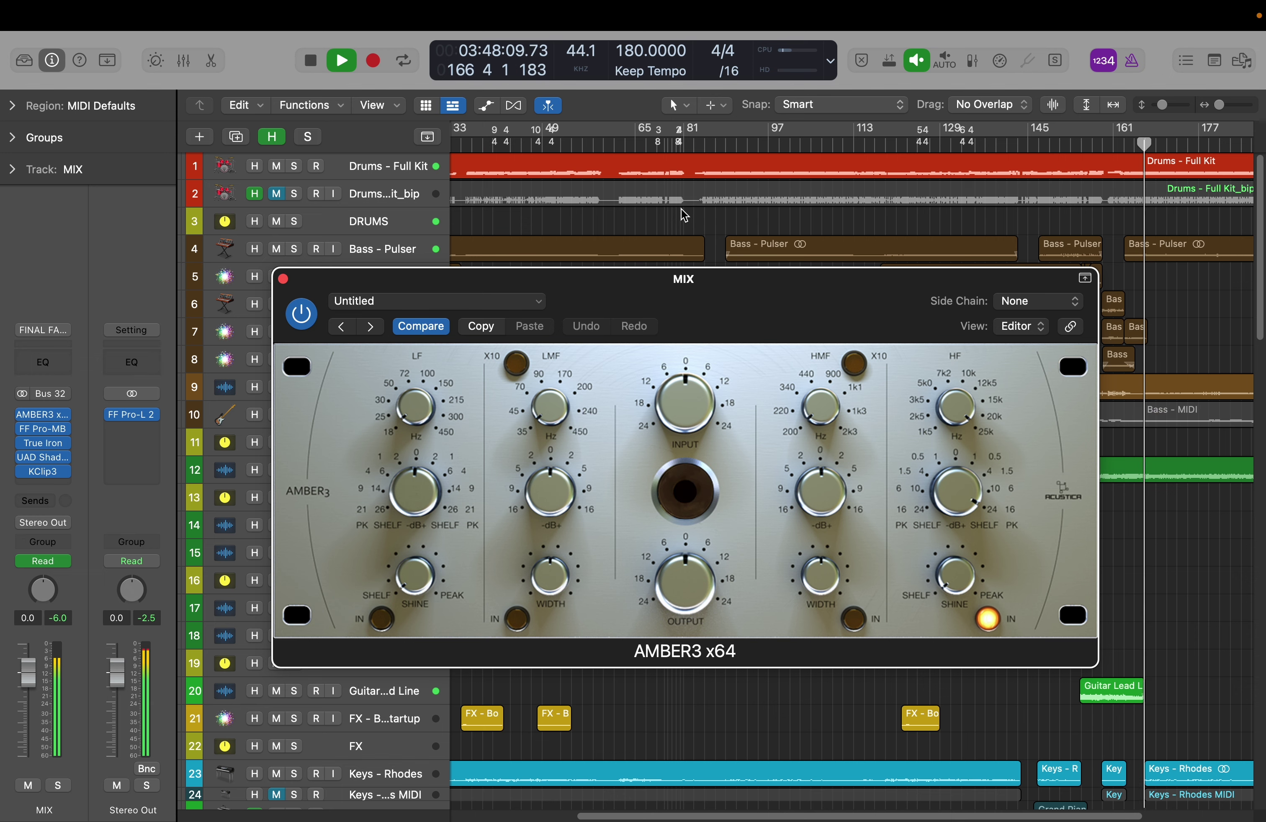
left_click(373, 166)
left_click(47, 476)
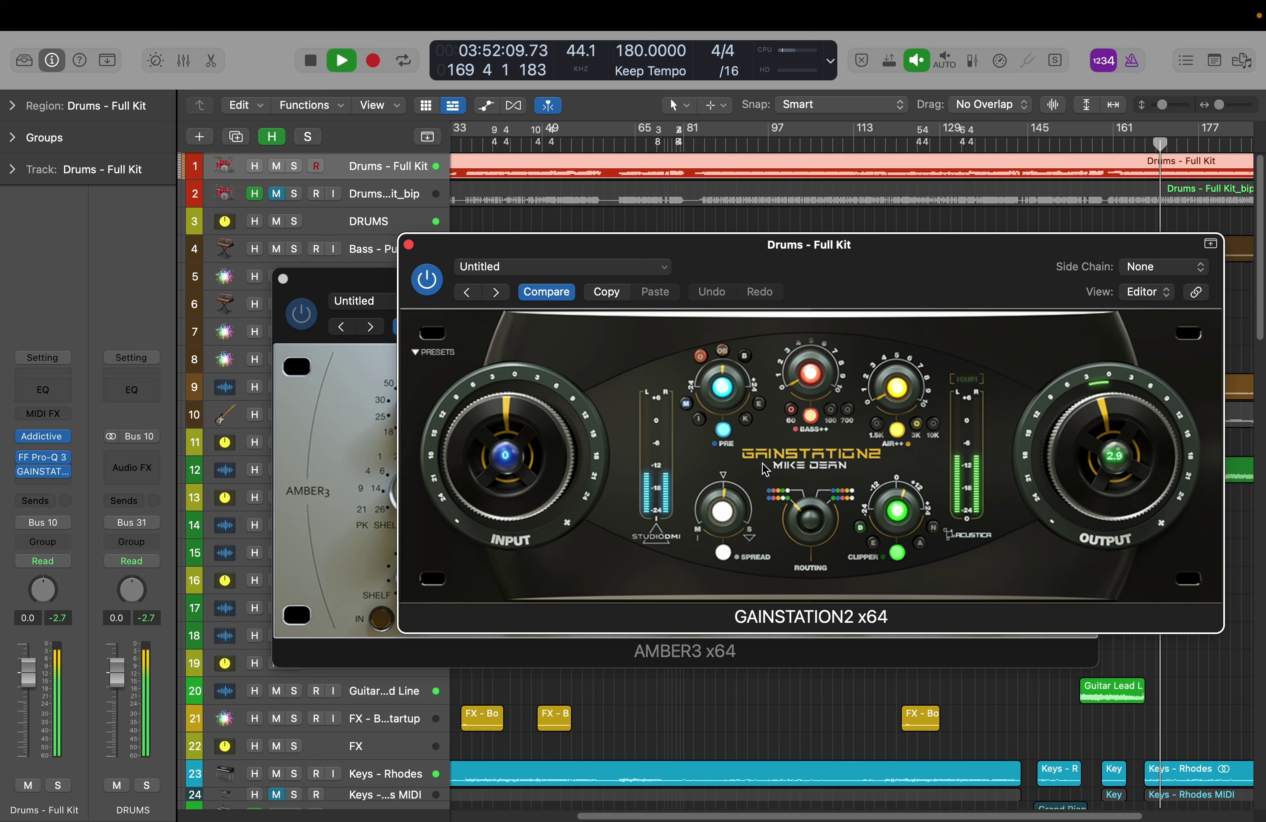